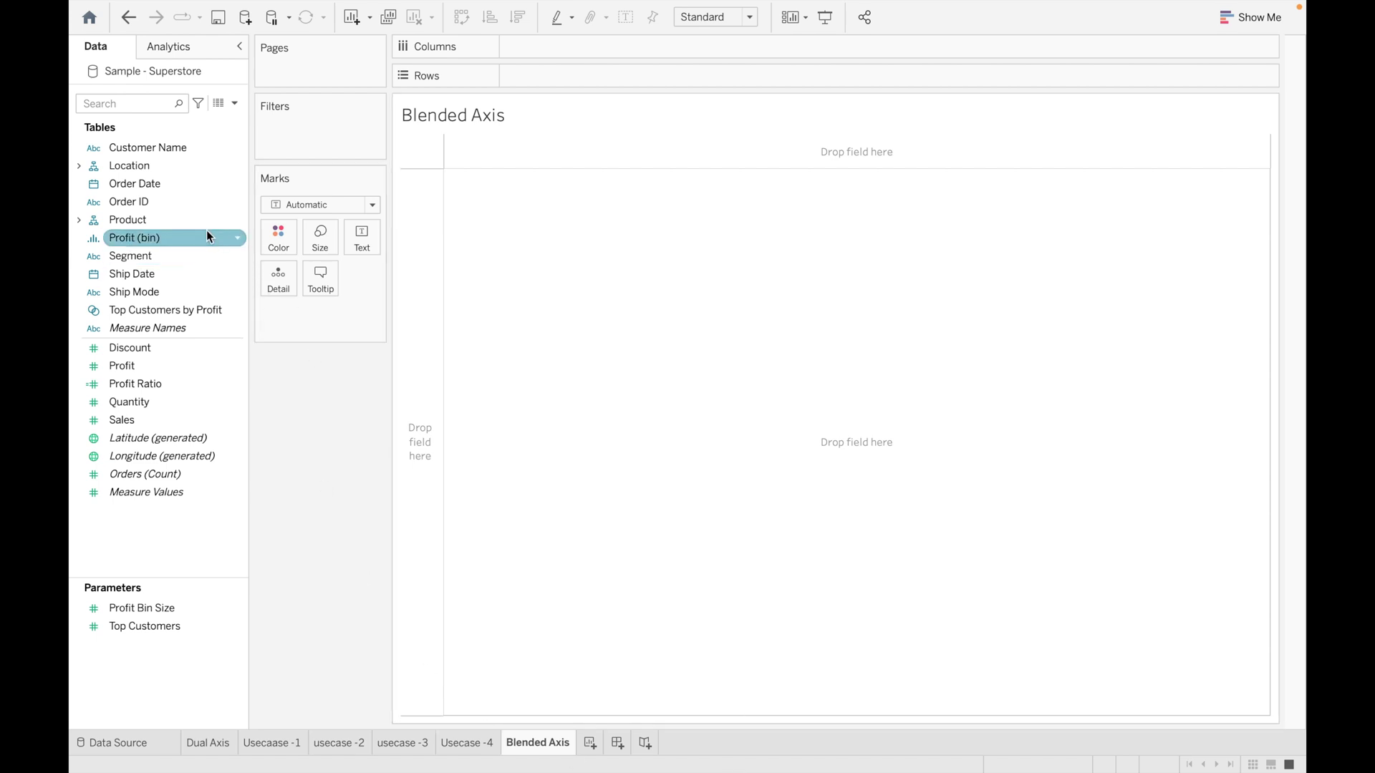
# Put Order Date on Columns as continuous Month, with Profit then Sales on Rows
pyautogui.moveTo(182, 185); pyautogui.dragTo(593, 50)
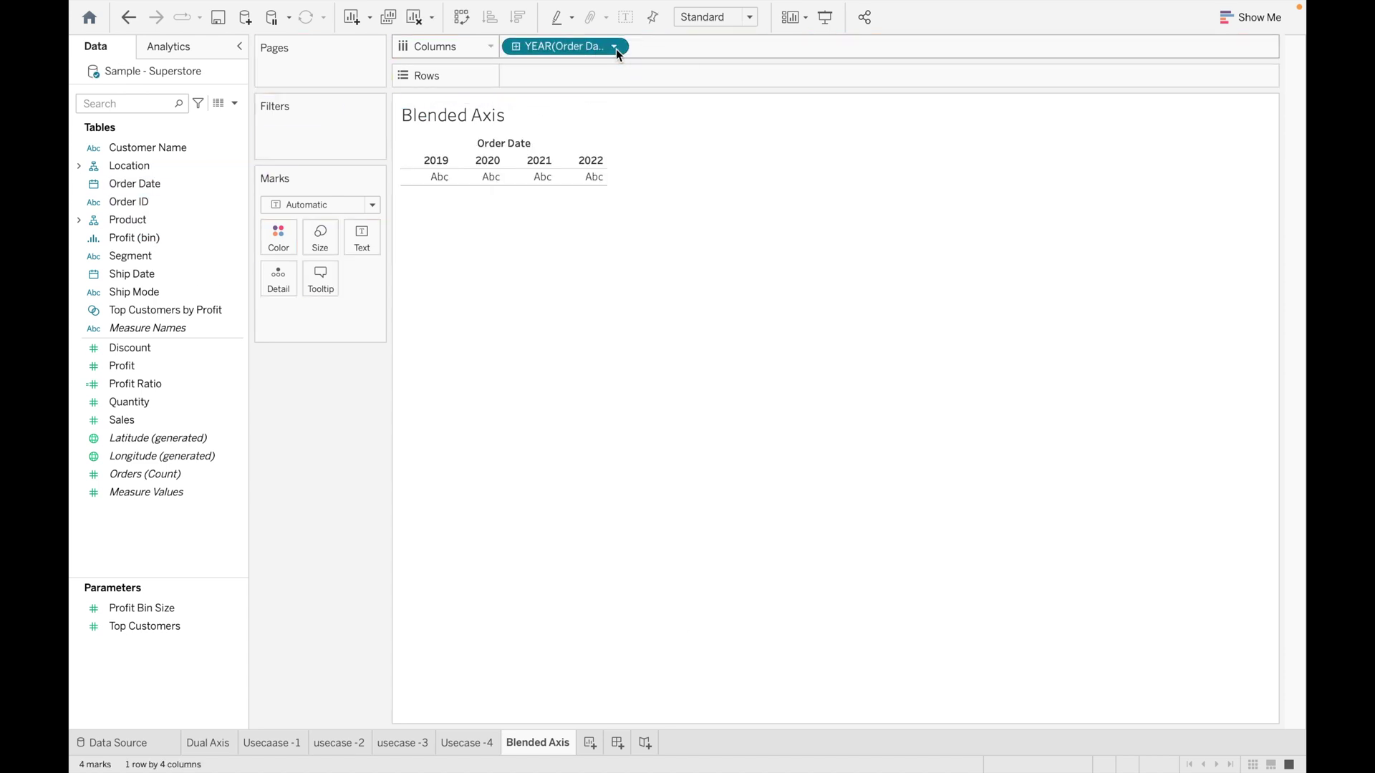
pyautogui.click(615, 48)
pyautogui.click(601, 406)
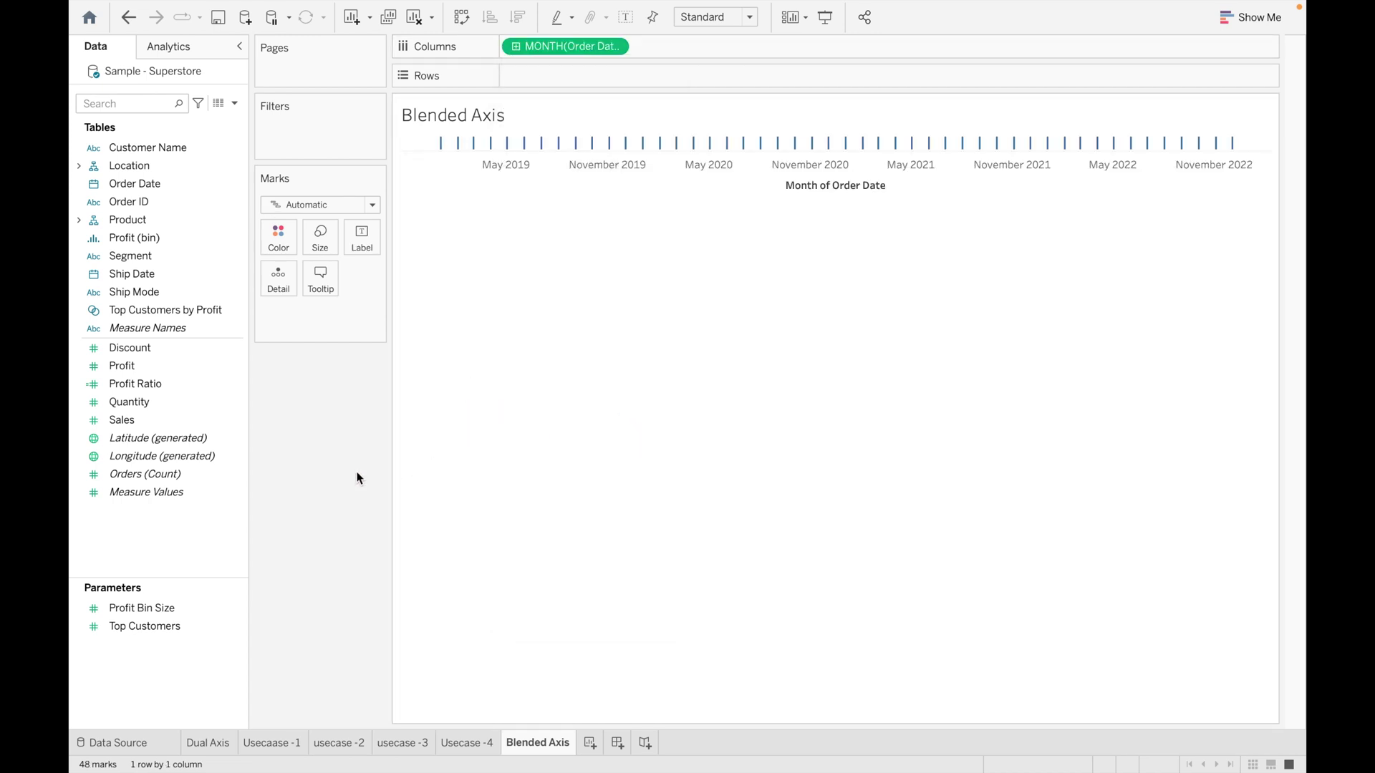
pyautogui.moveTo(170, 368); pyautogui.dragTo(579, 74)
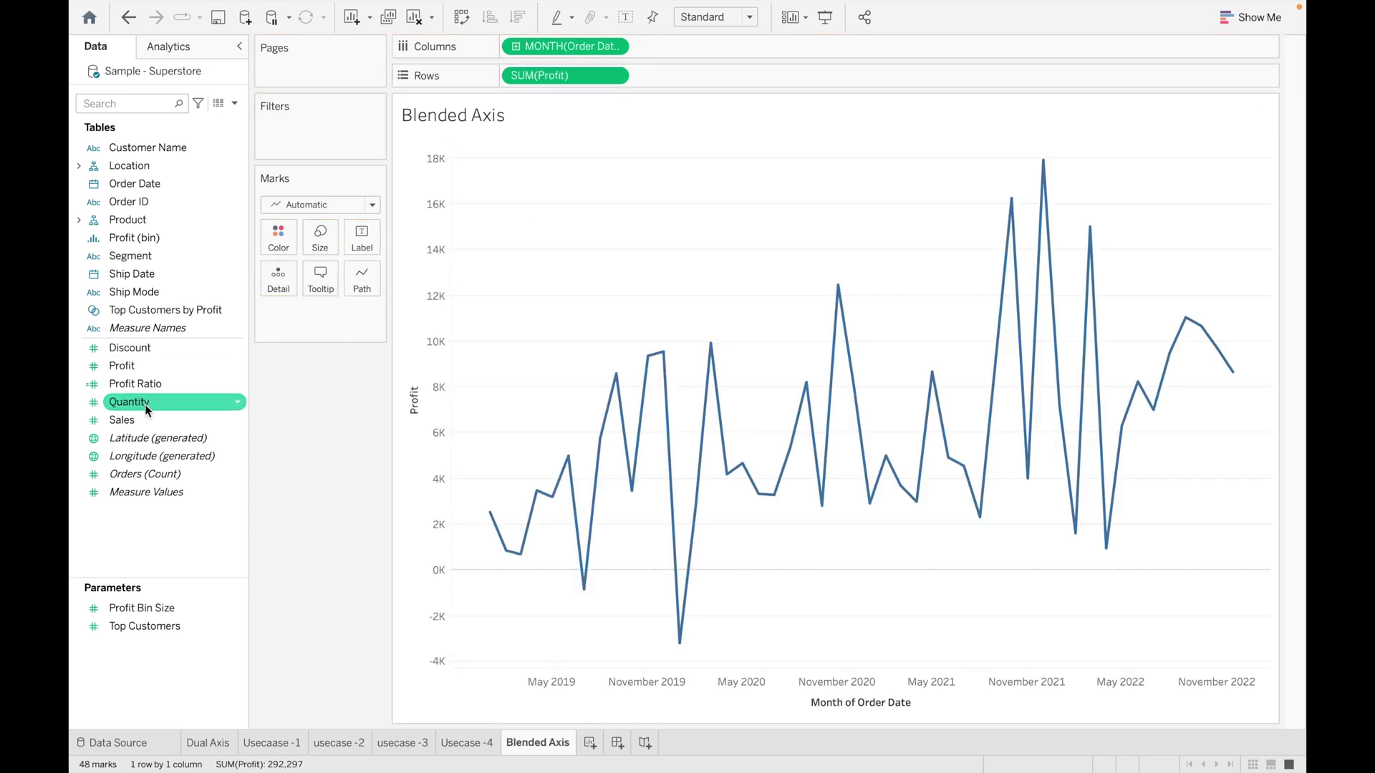
pyautogui.moveTo(140, 417); pyautogui.dragTo(712, 71)
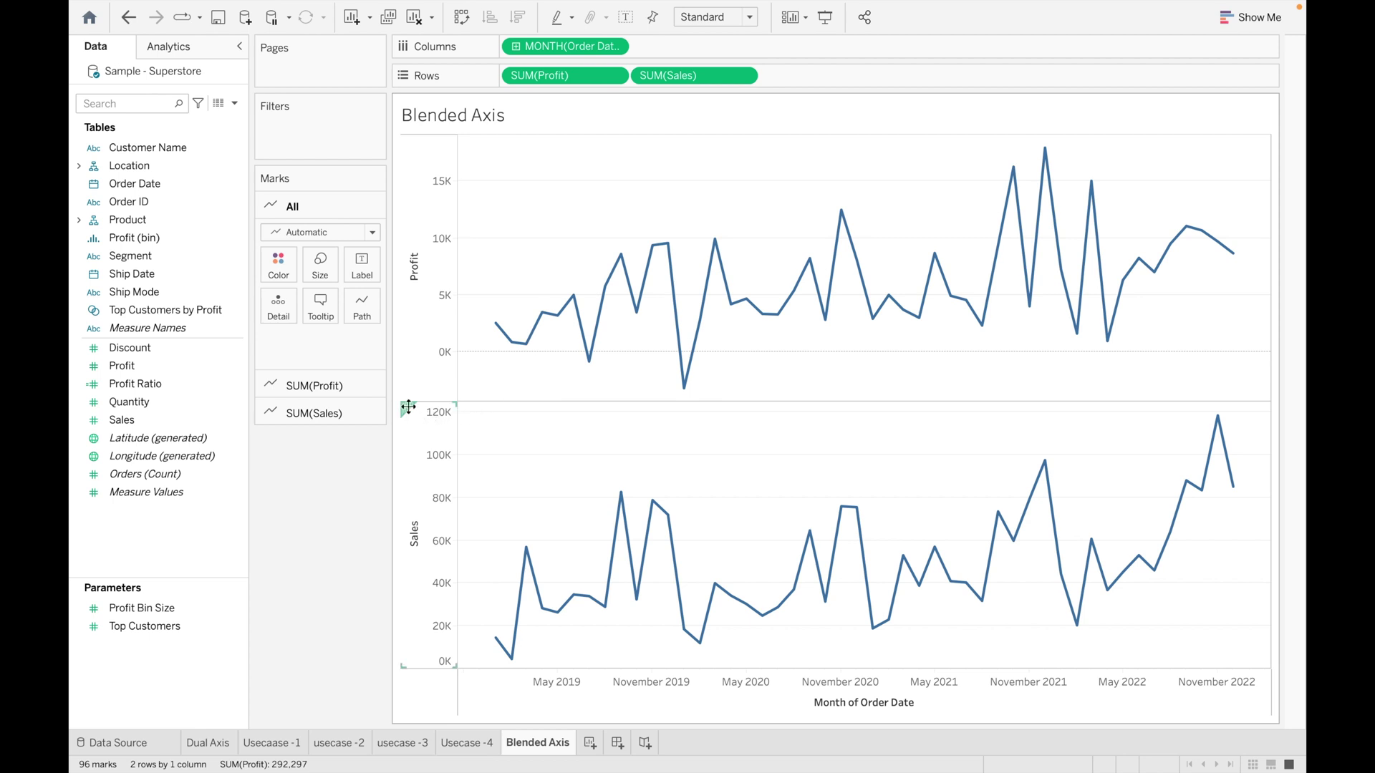
# Blend Profit onto the Sales axis after undoing a first attempt, then add a new worksheet
pyautogui.moveTo(407, 407); pyautogui.dragTo(420, 260)
pyautogui.hotkey('ctrl', 'z')
pyautogui.moveTo(403, 148); pyautogui.dragTo(421, 505)
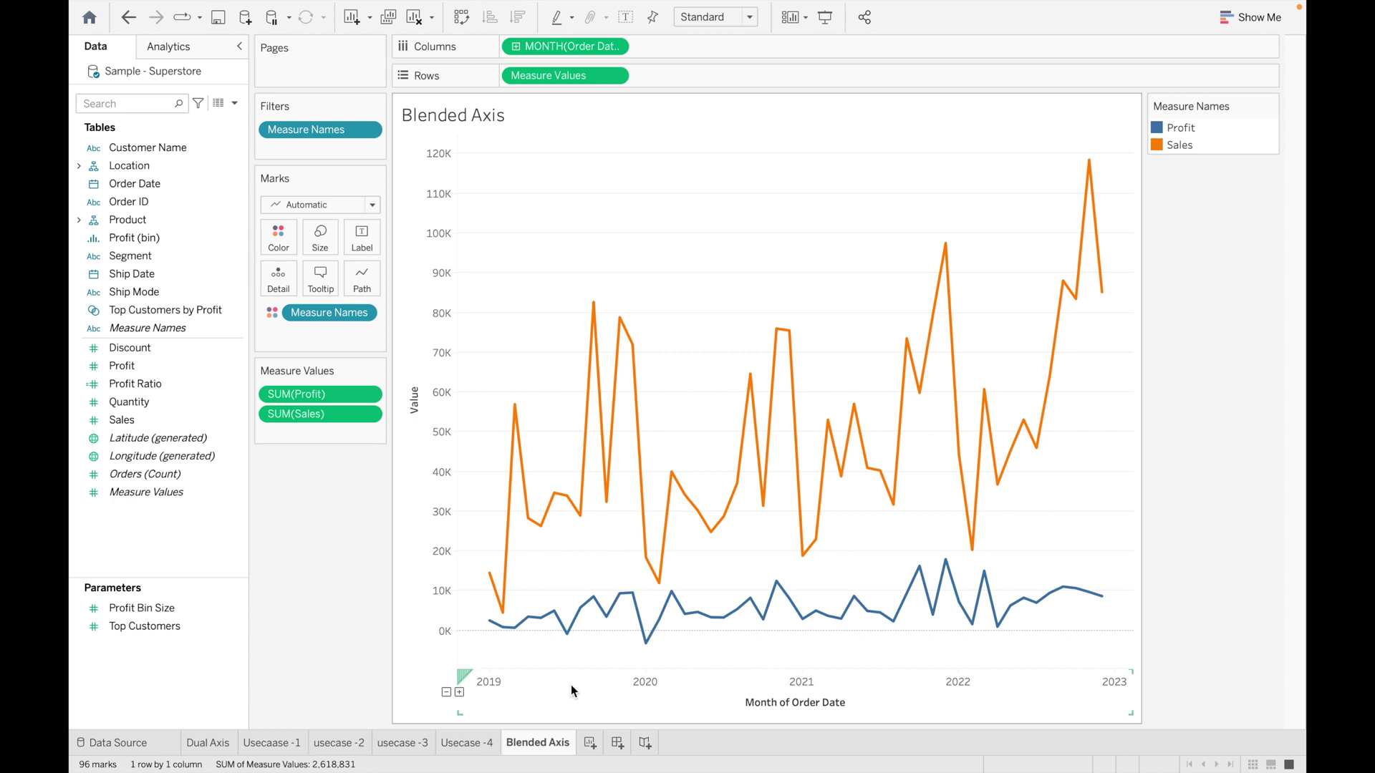
pyautogui.click(593, 749)
# Add Order Date to Columns on Sheet 7 as continuous Month
pyautogui.click(146, 190)
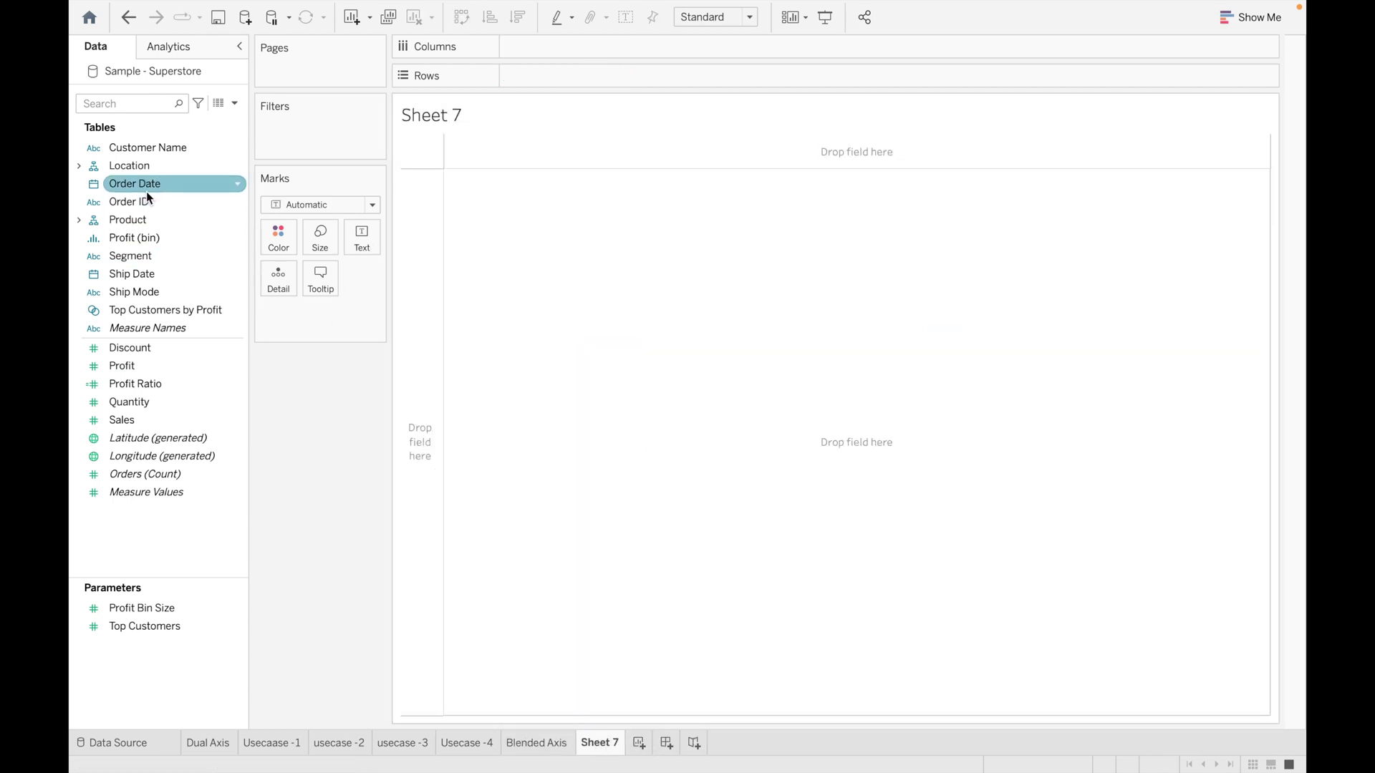
pyautogui.doubleClick(146, 191)
pyautogui.click(617, 47)
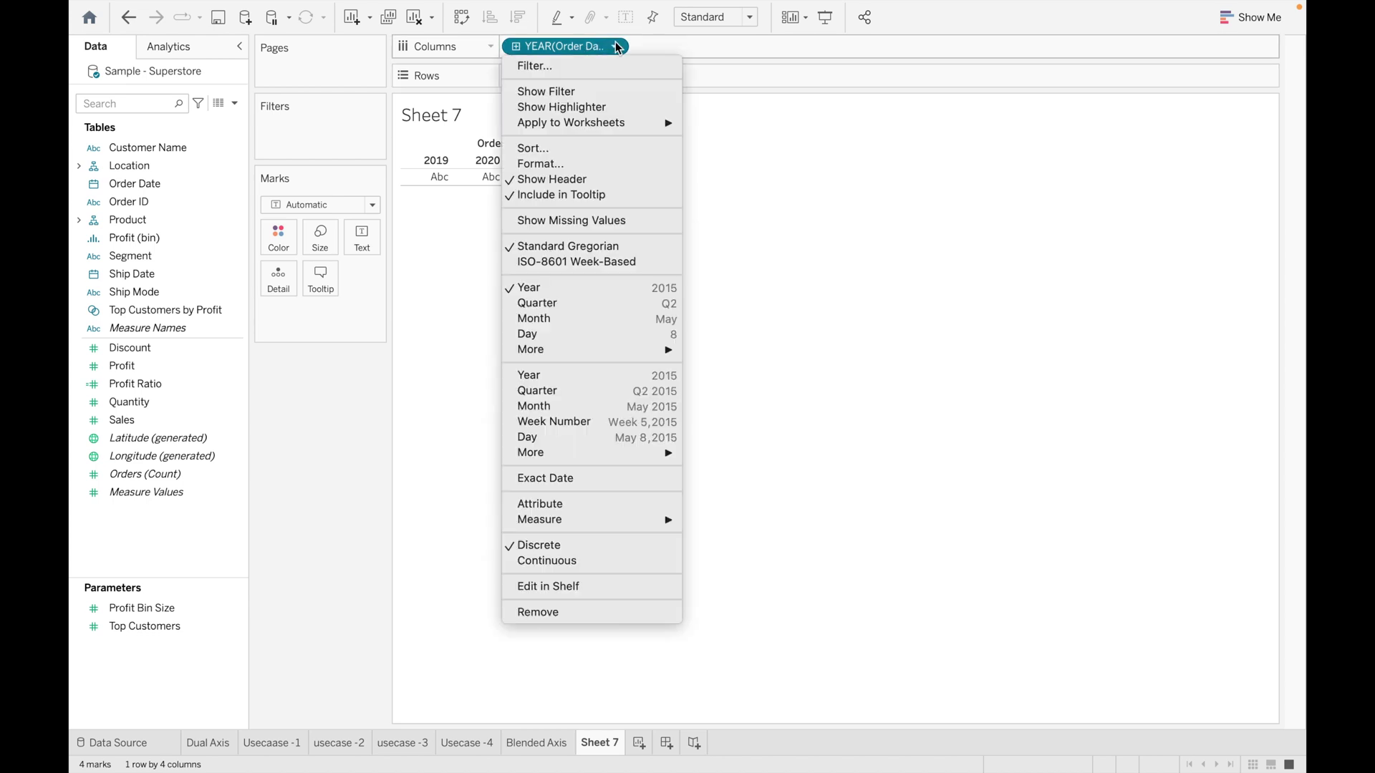
pyautogui.click(601, 406)
# Plot Profit by month and blend Sales onto its axis, comparing against the Blended Axis sheet
pyautogui.click(205, 420)
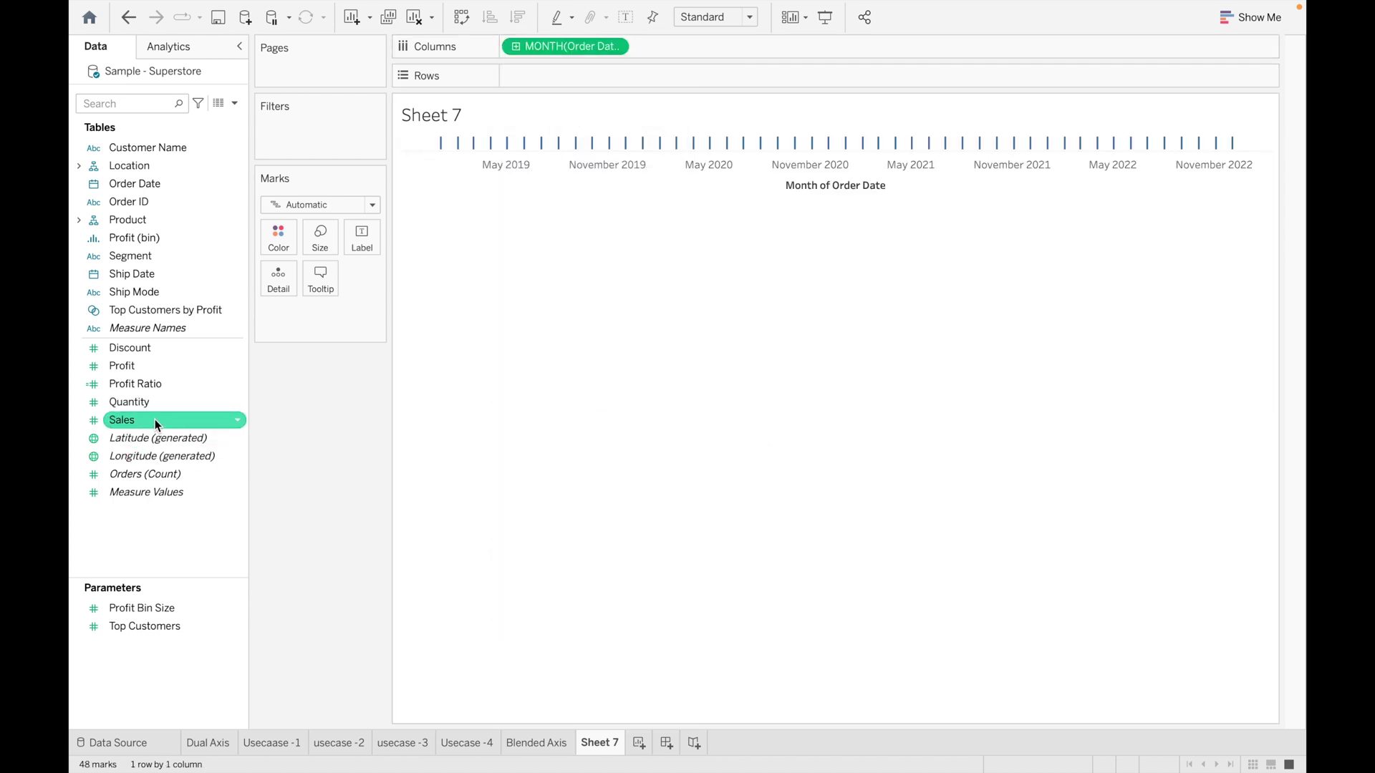
pyautogui.click(151, 366)
pyautogui.moveTo(152, 364); pyautogui.dragTo(565, 73)
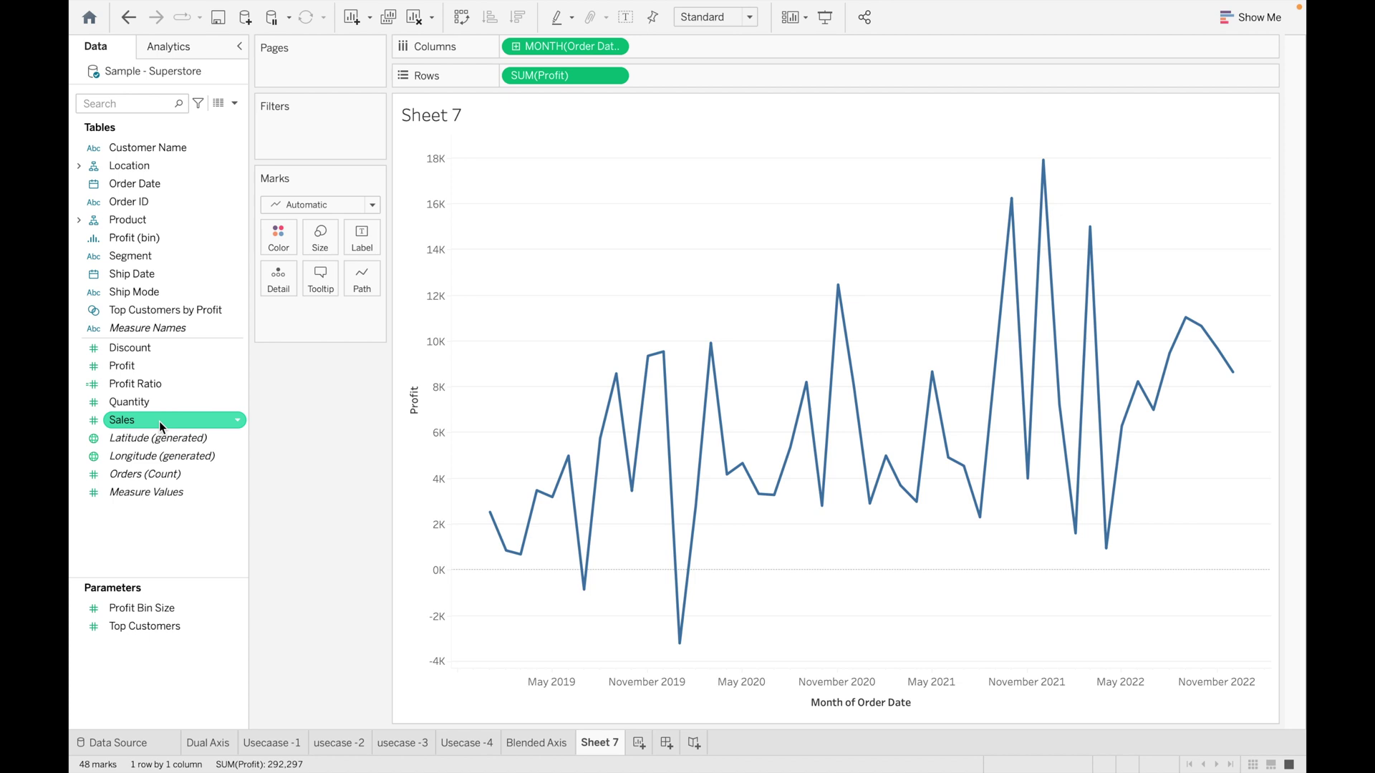
pyautogui.moveTo(159, 421); pyautogui.dragTo(424, 295)
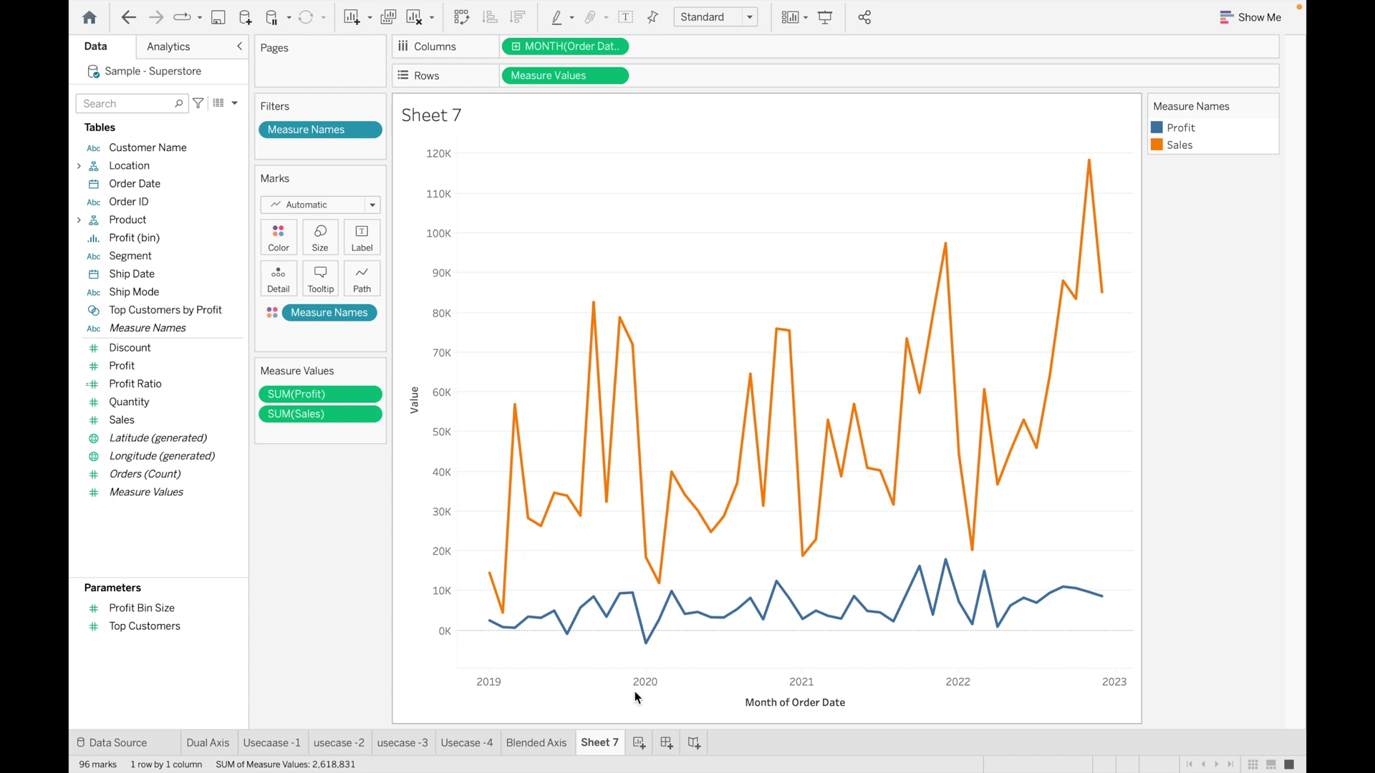
pyautogui.click(546, 745)
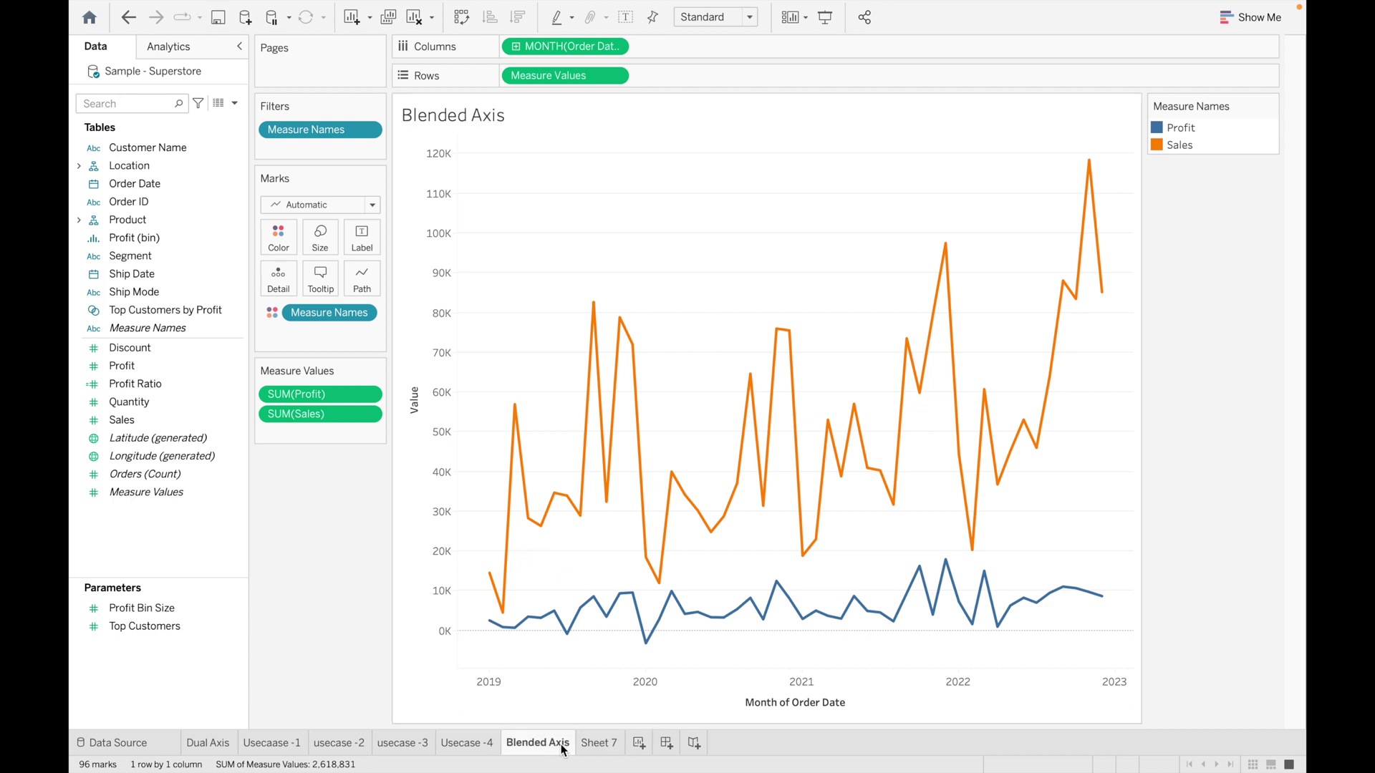
pyautogui.click(600, 745)
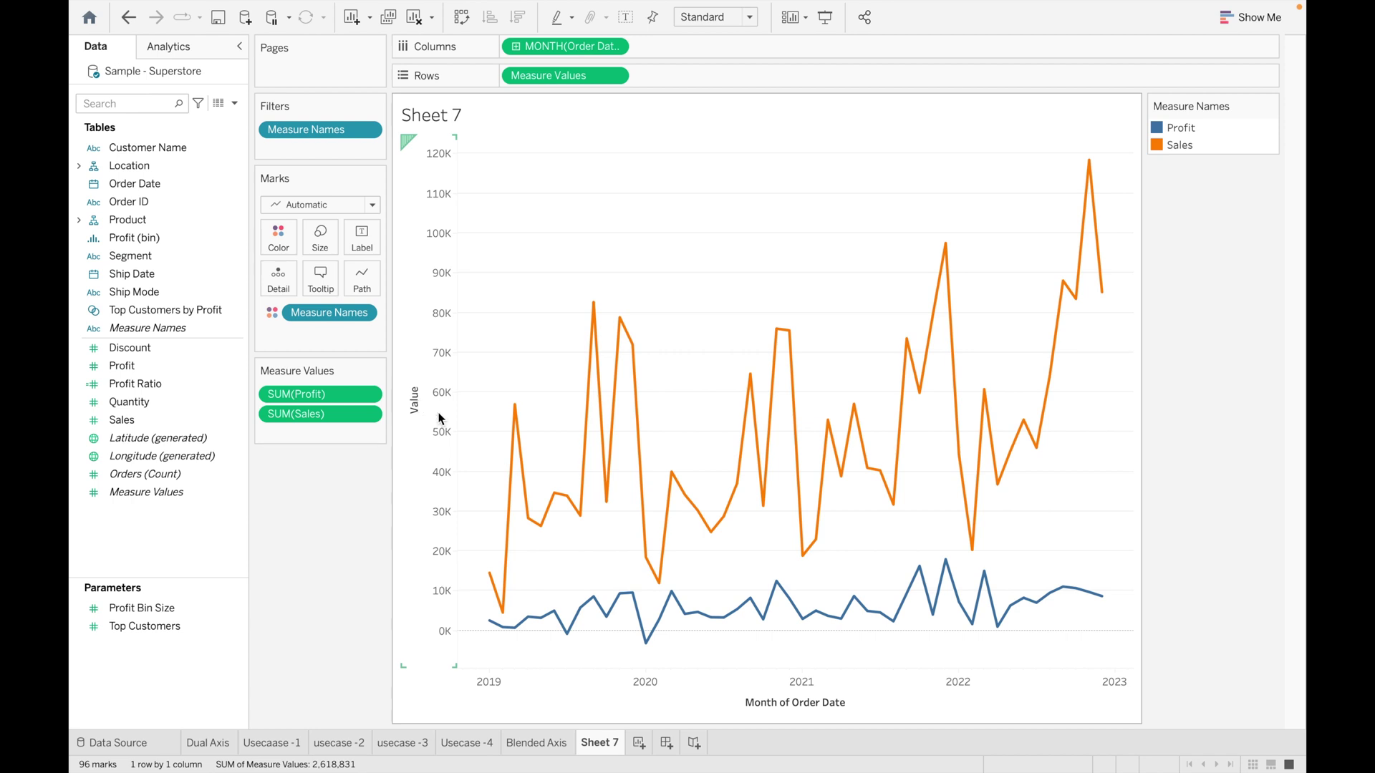
pyautogui.moveTo(615, 496)
# Change the shared axis title from Value to 'Sales' in the Edit Axis dialog
pyautogui.doubleClick(415, 405)
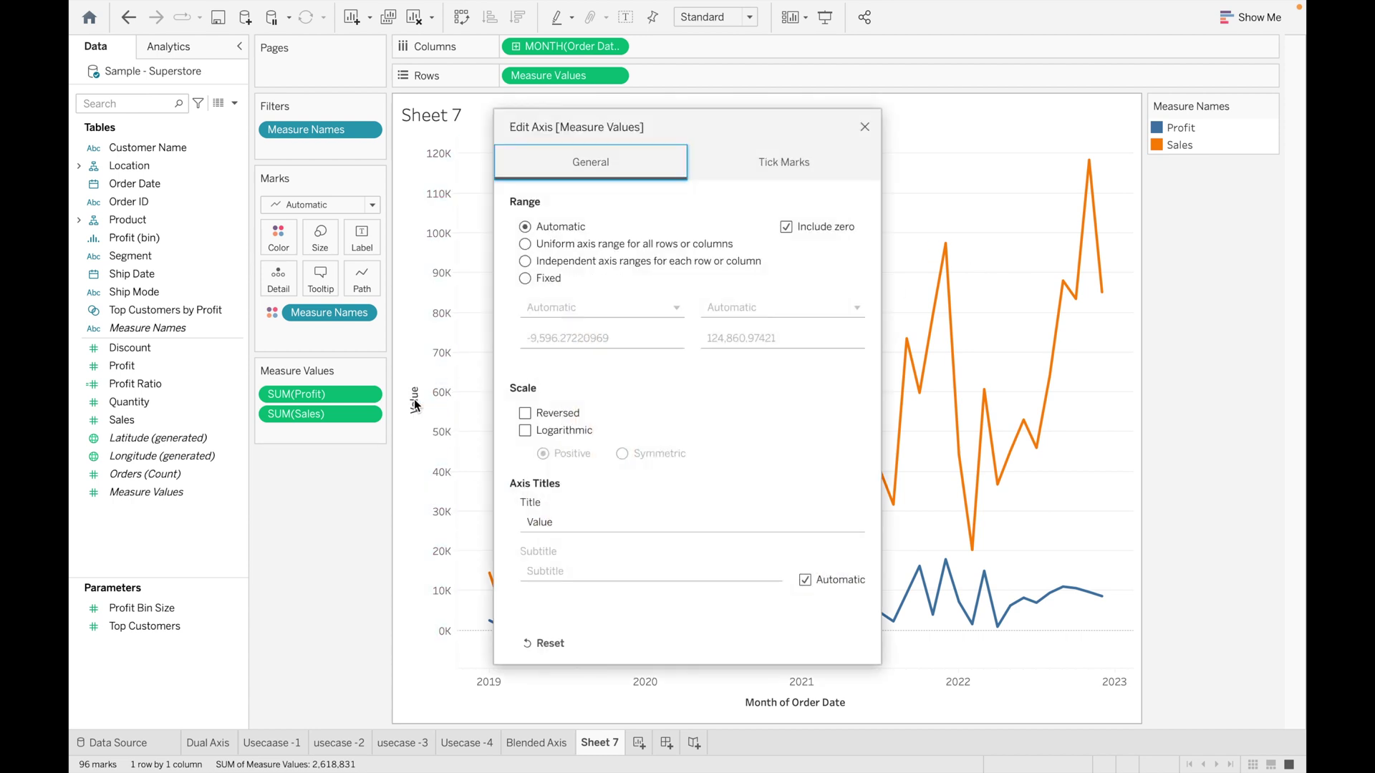
pyautogui.click(608, 522)
pyautogui.write('Sales')
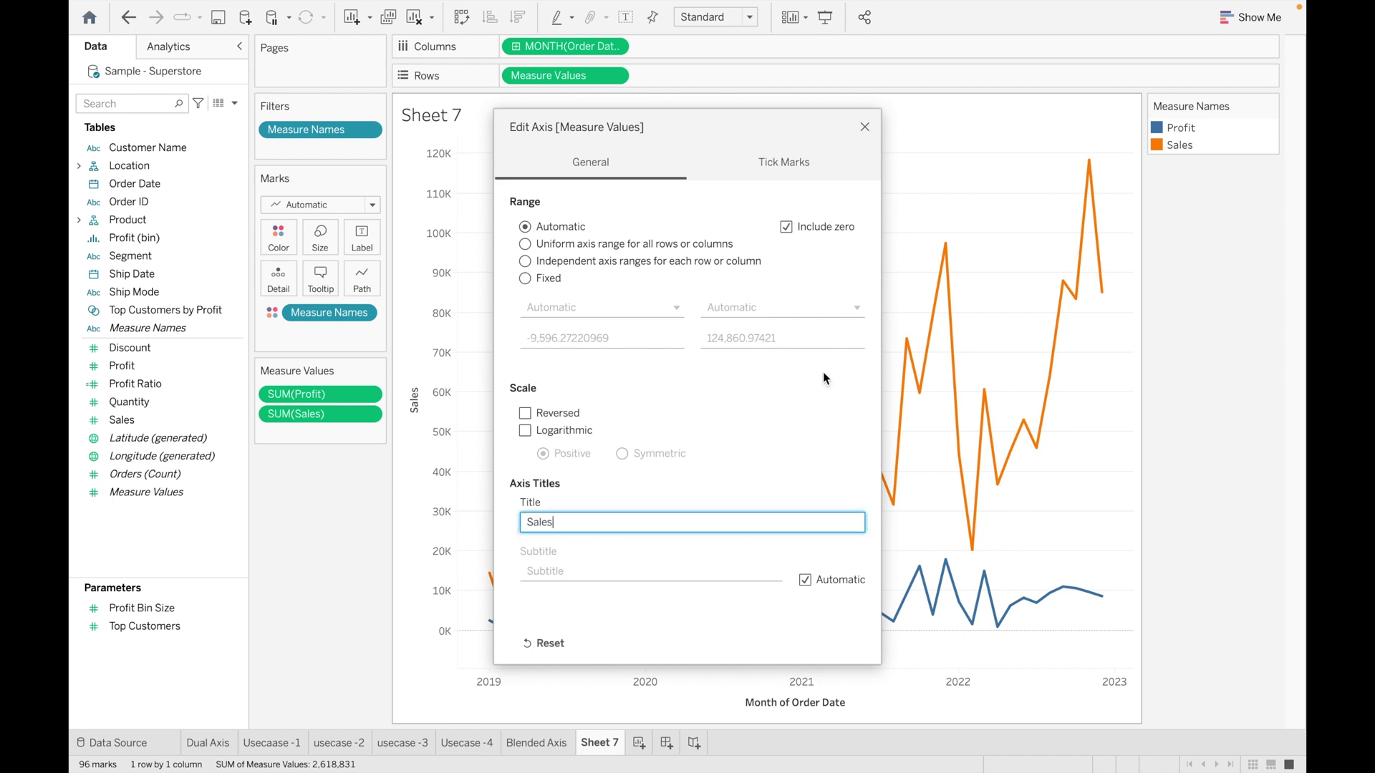
pyautogui.click(864, 127)
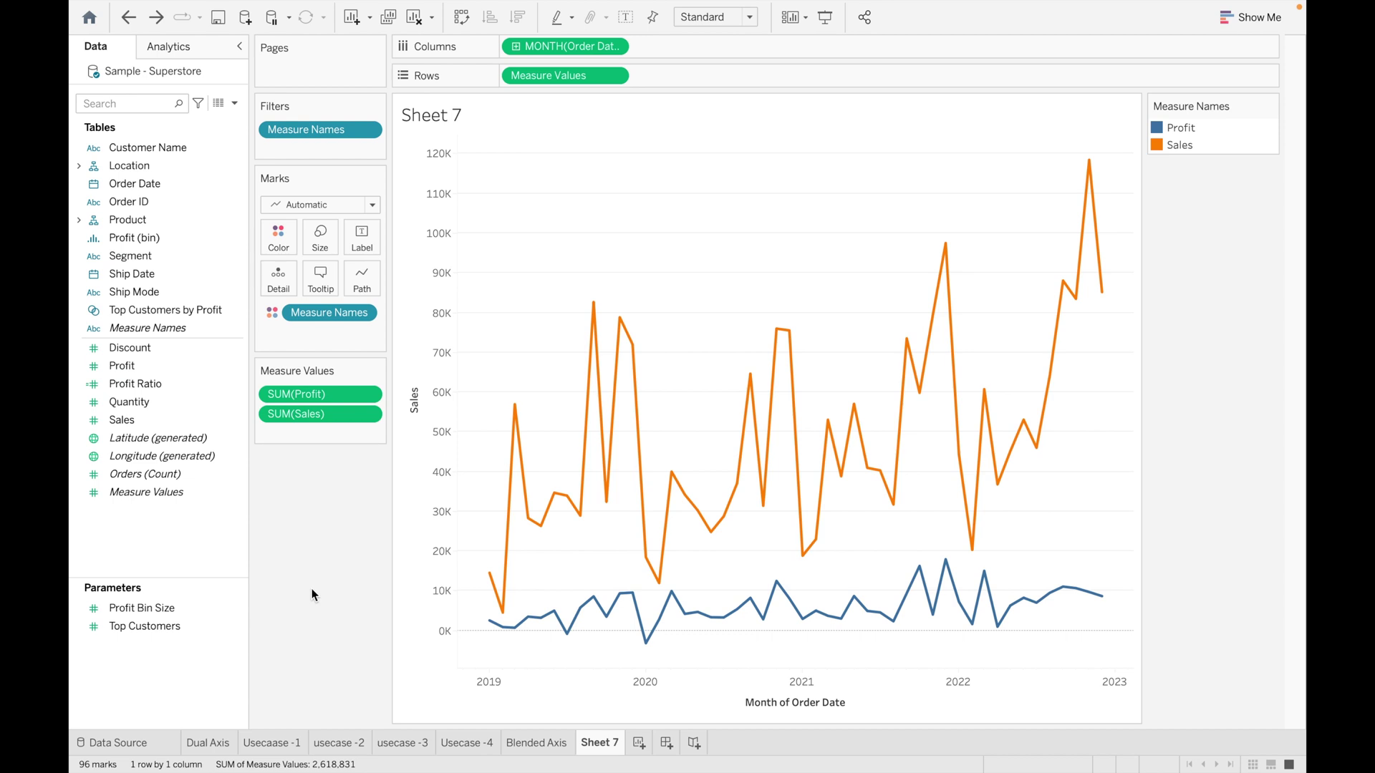
# Add Discount, Profit Ratio and Quantity to the shared axis, then remove Sales and Profit
pyautogui.doubleClick(152, 349)
pyautogui.doubleClick(146, 382)
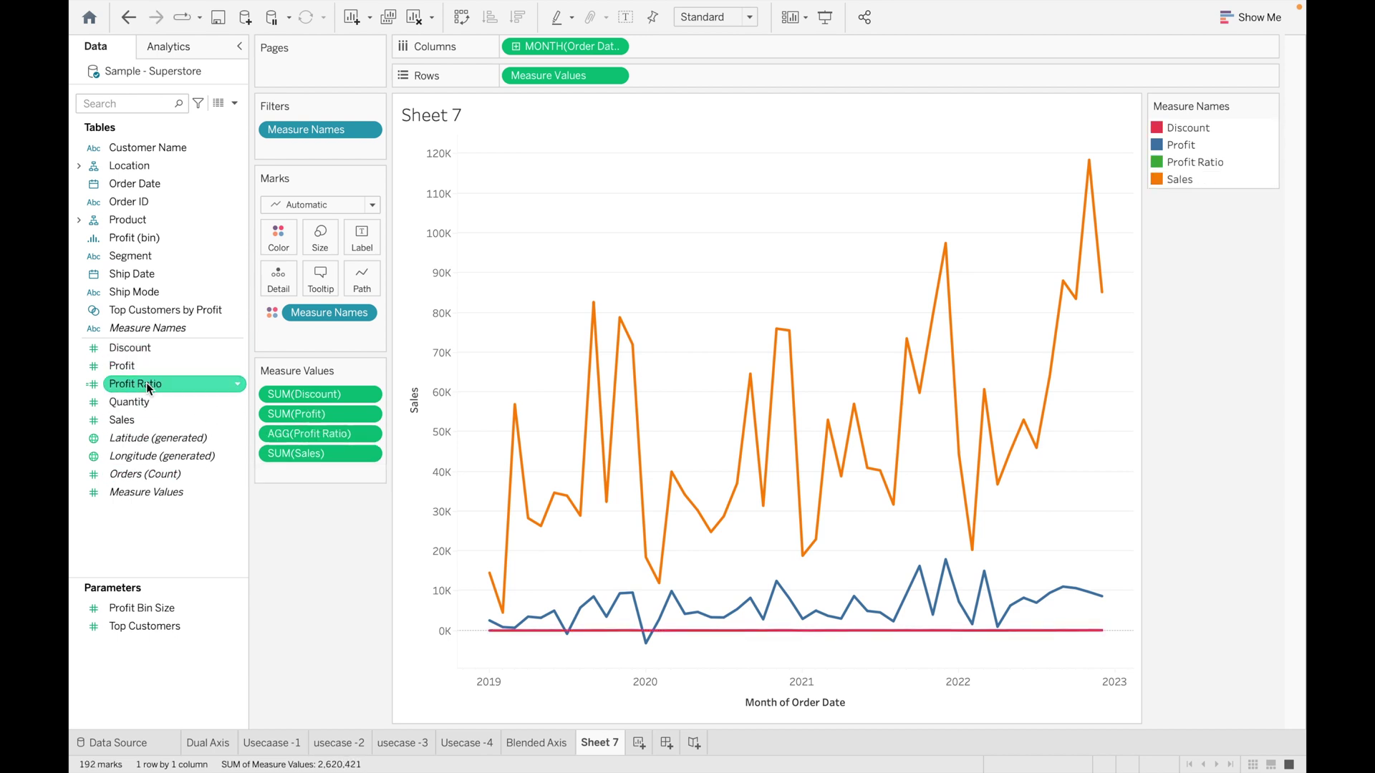
pyautogui.doubleClick(149, 404)
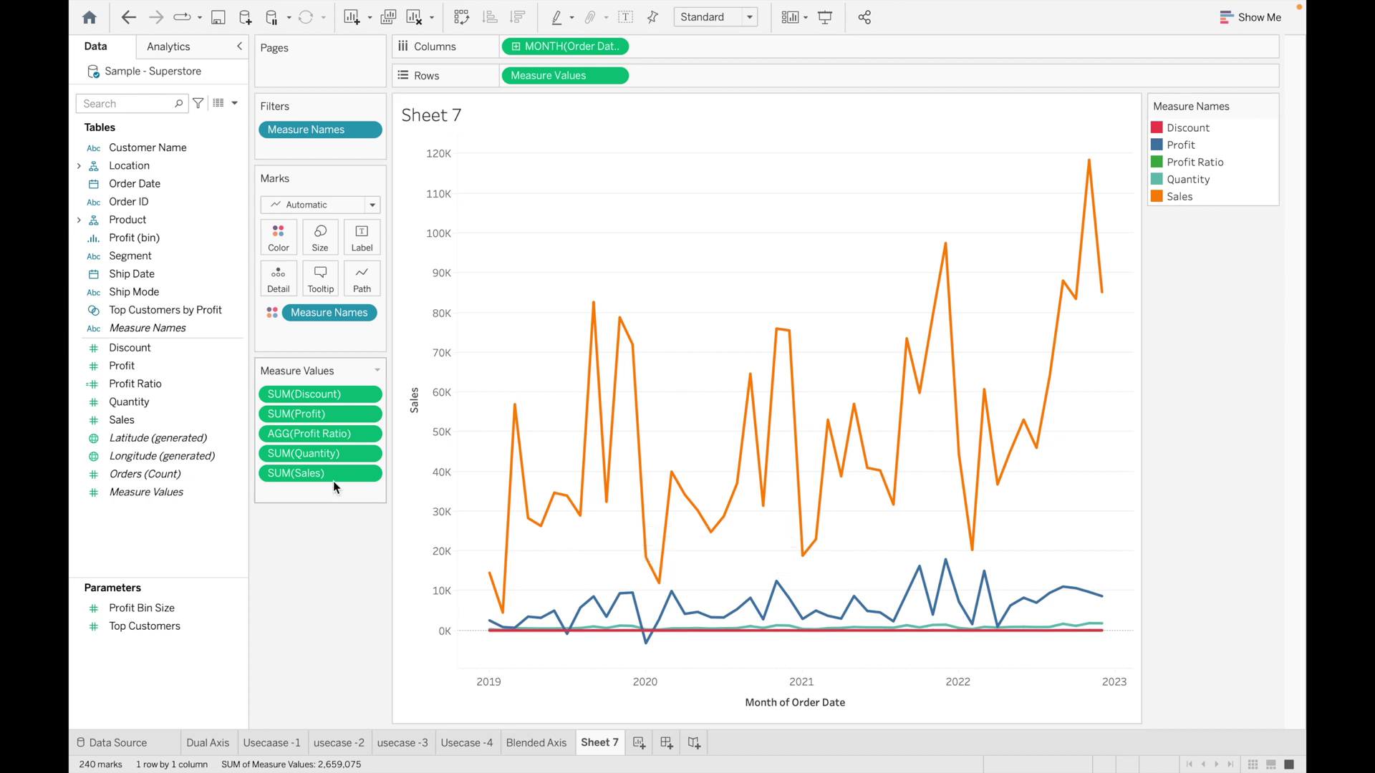
pyautogui.moveTo(326, 472); pyautogui.dragTo(324, 578)
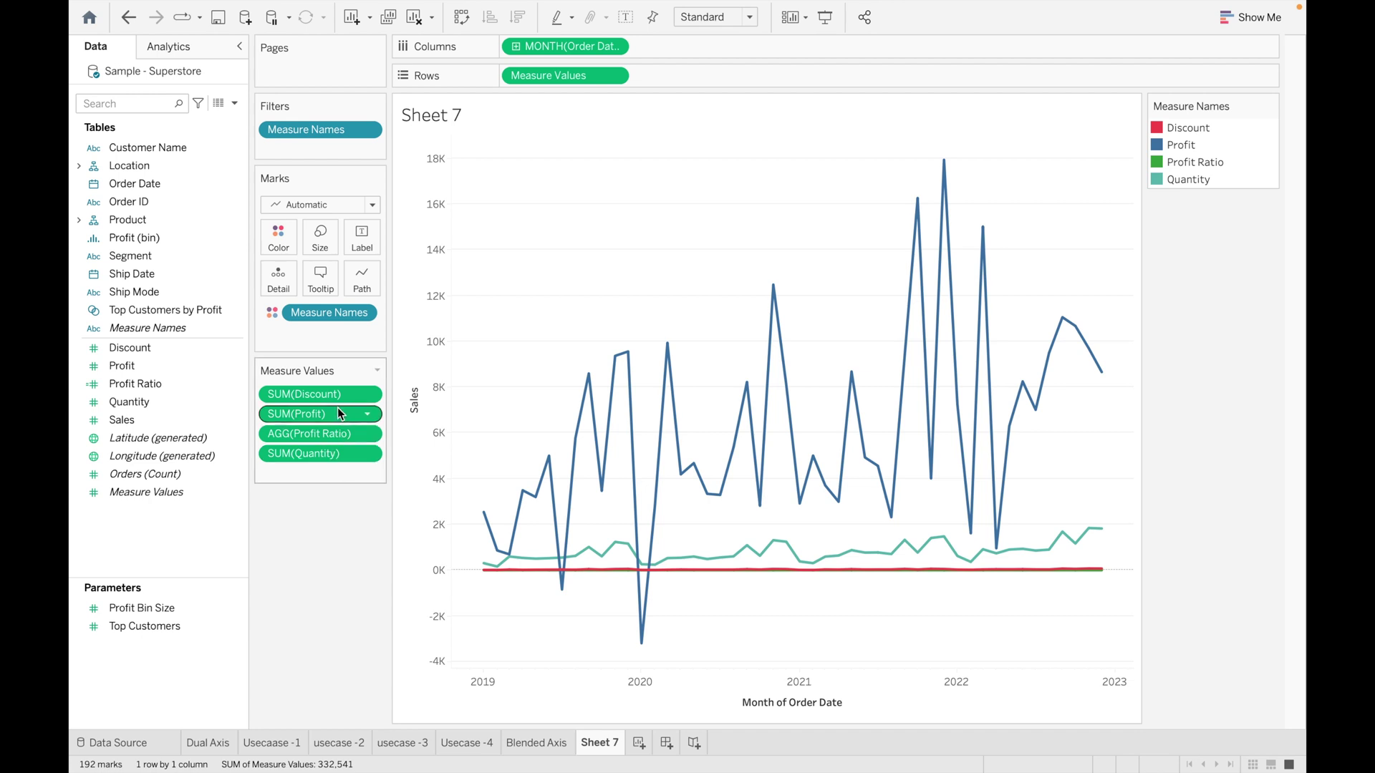
pyautogui.moveTo(339, 409); pyautogui.dragTo(352, 566)
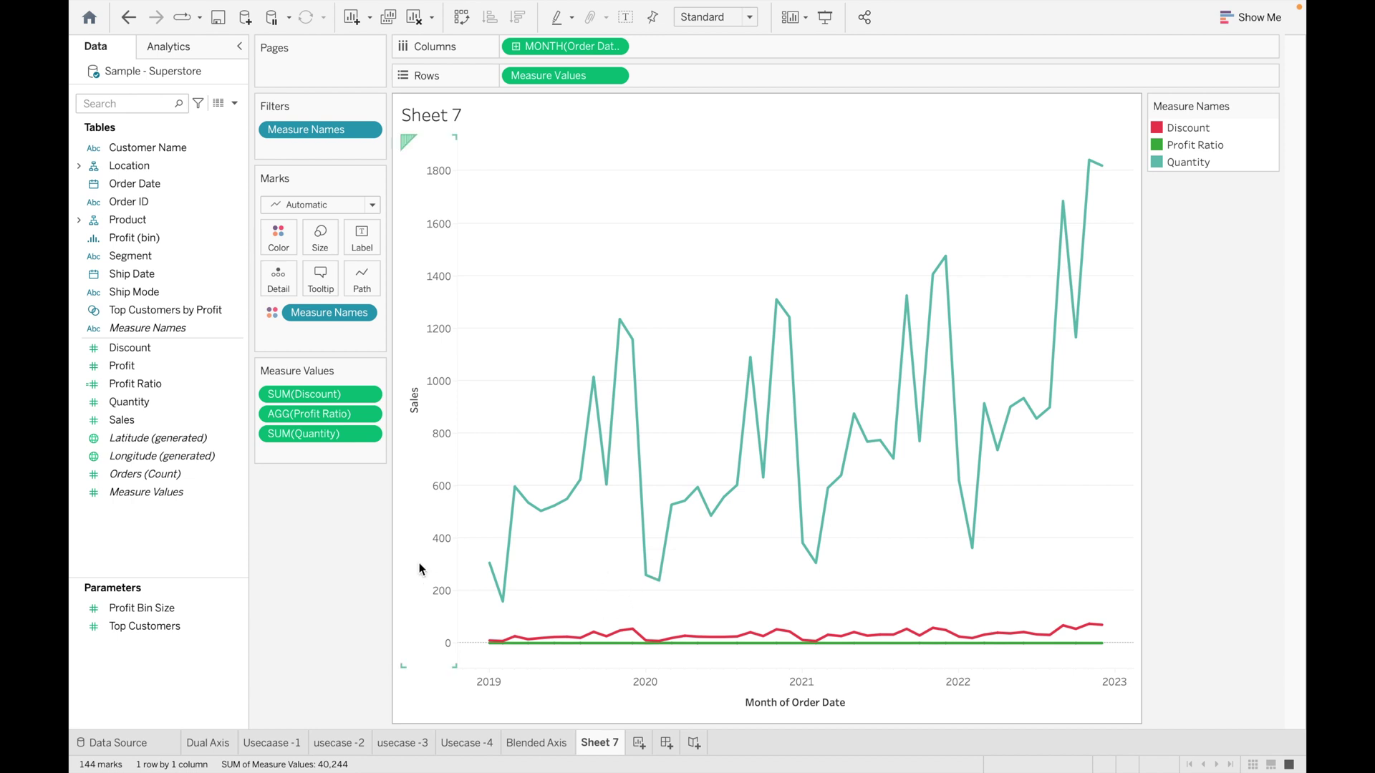
# Restore Profit to the monthly lines, inspect point tooltips, and add new worksheet Sheet 8
pyautogui.hotkey('ctrl', 'z')
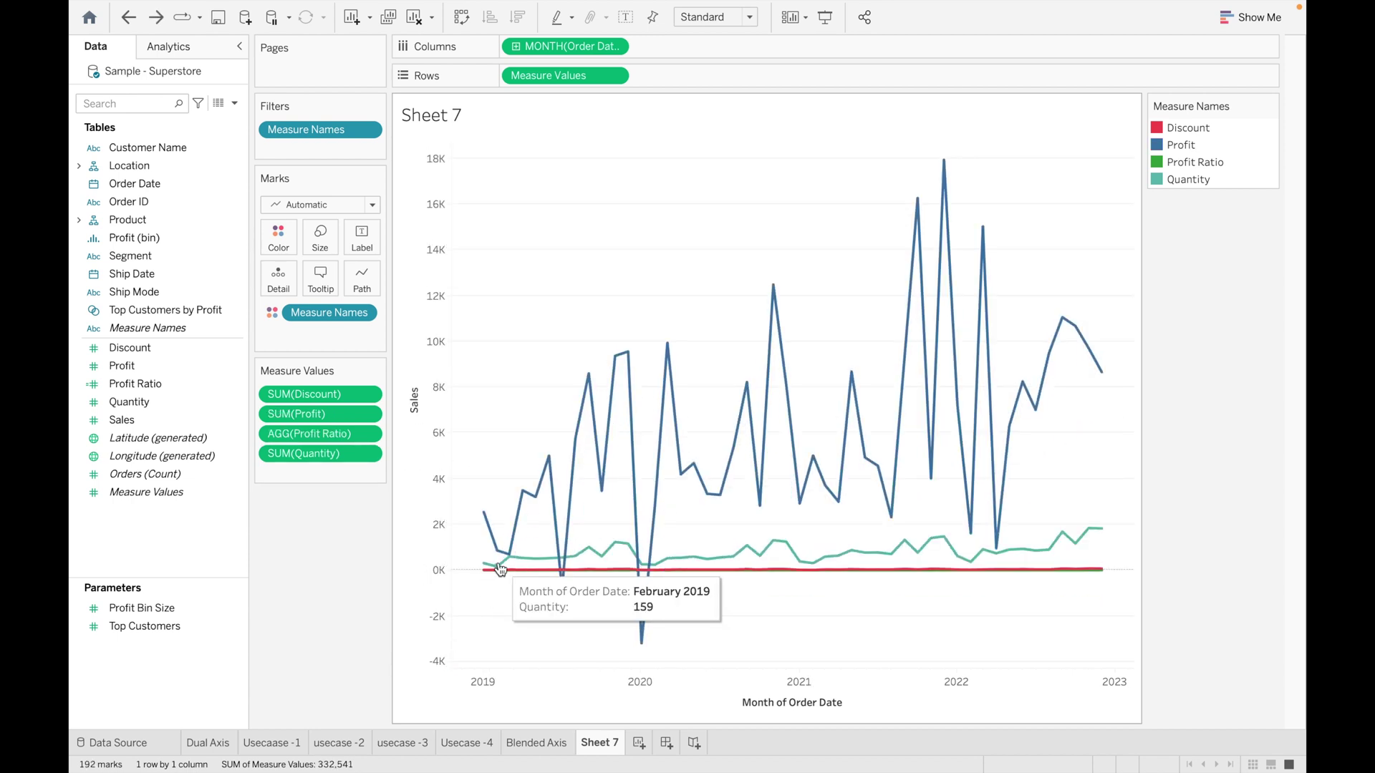
pyautogui.moveTo(542, 473)
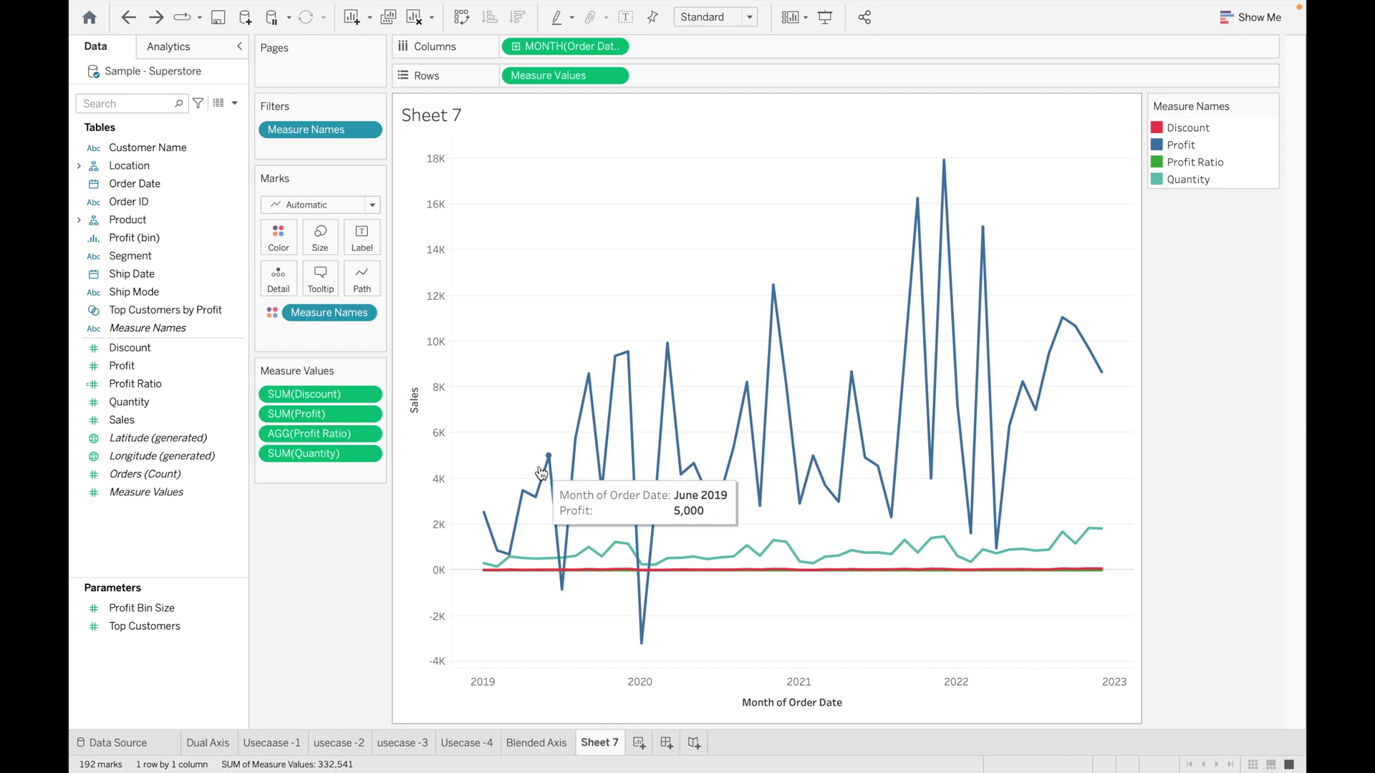
pyautogui.moveTo(646, 648)
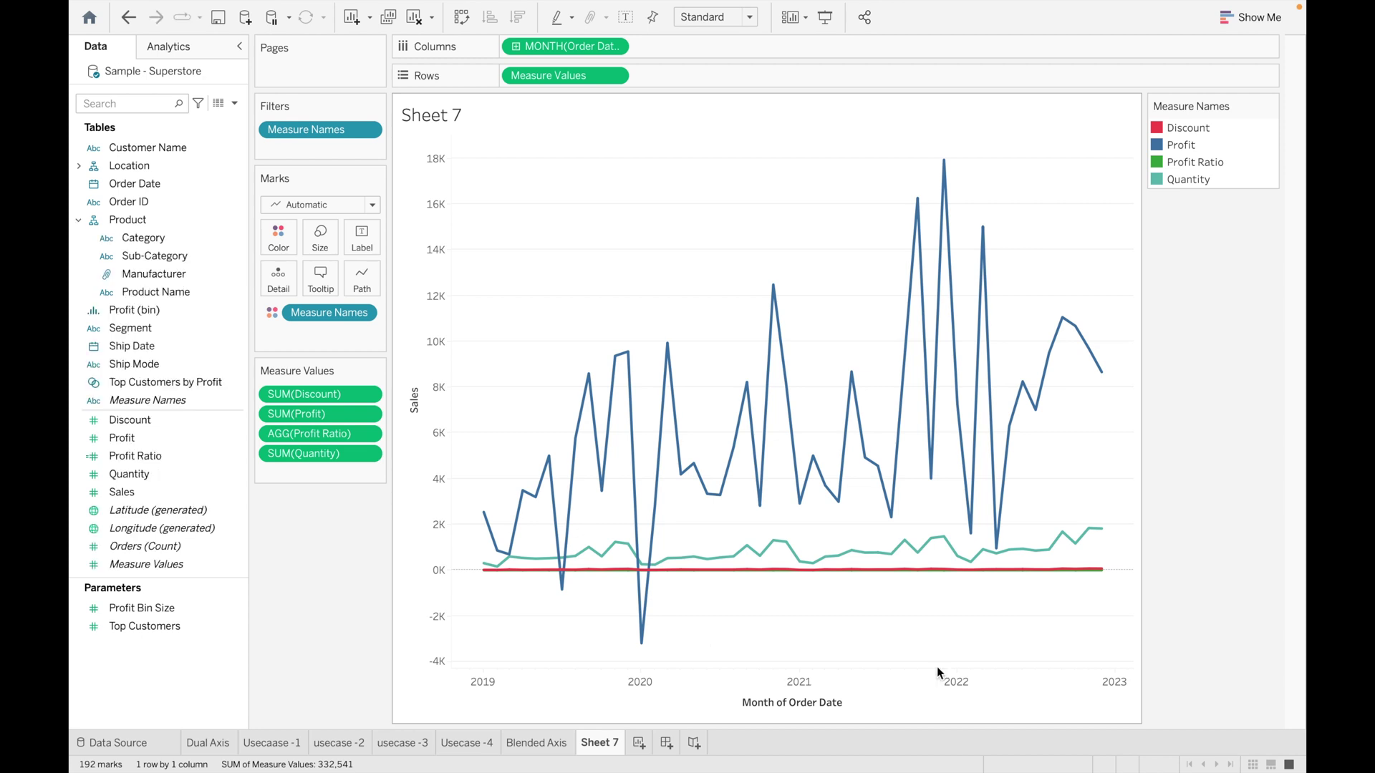
pyautogui.click(639, 745)
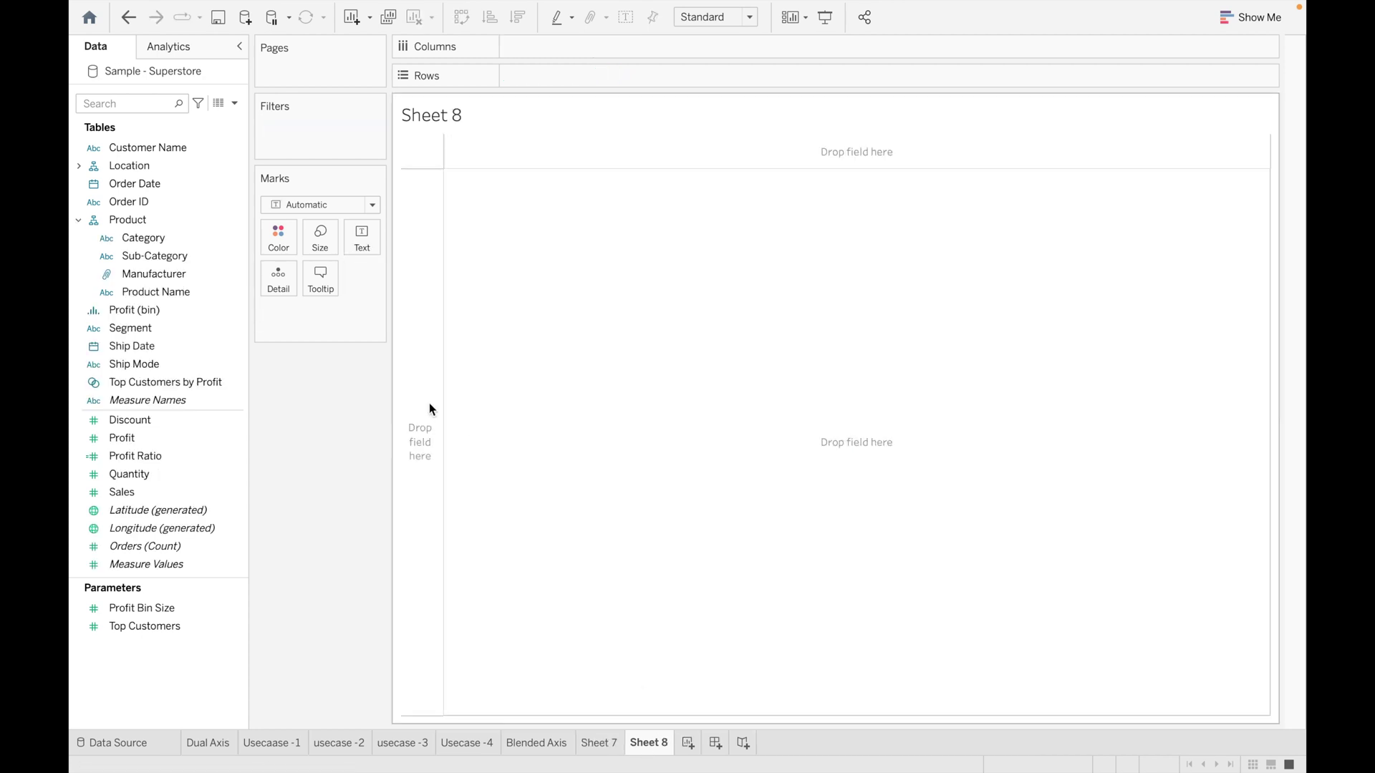
# Put Sub-Category on Columns and Sales on Rows, then blend Profit onto the Sales axis
pyautogui.moveTo(167, 255); pyautogui.dragTo(581, 42)
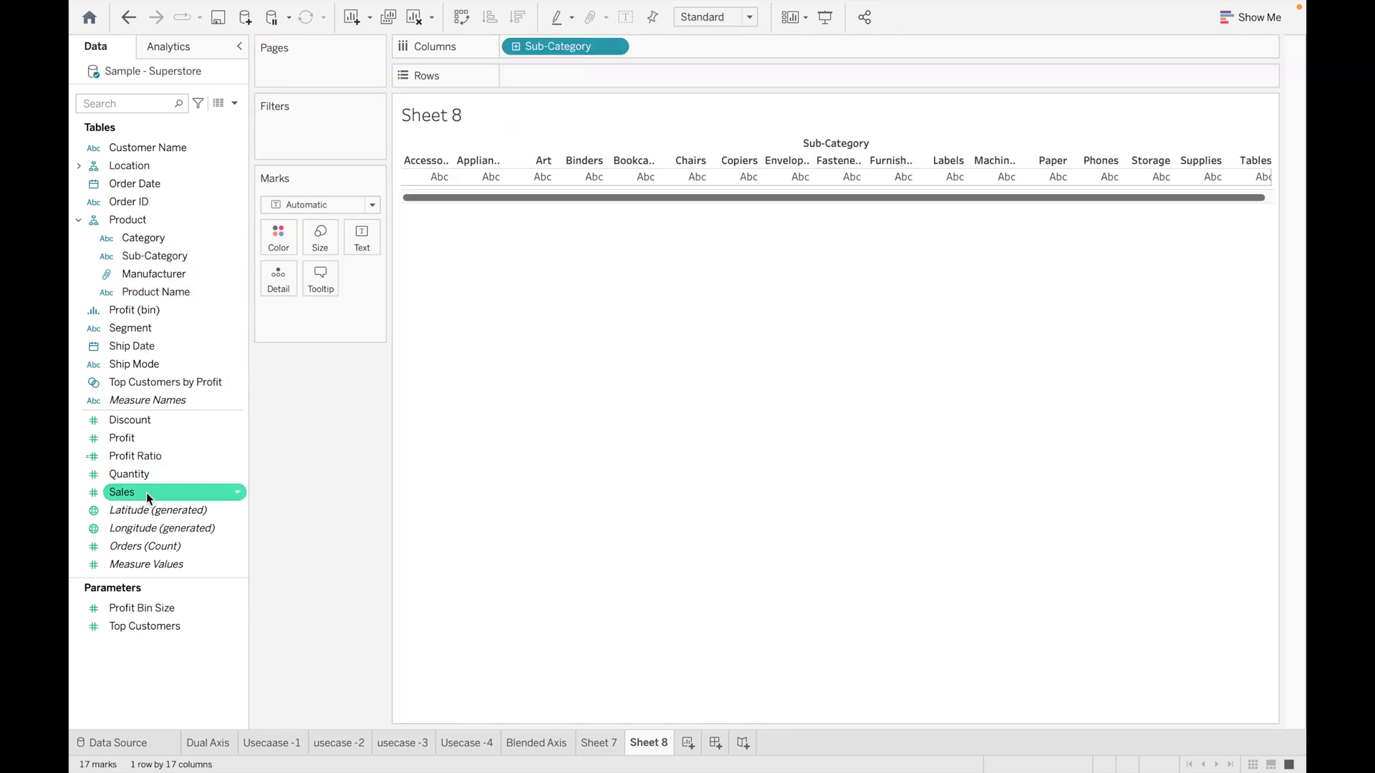
pyautogui.moveTo(146, 492); pyautogui.dragTo(549, 80)
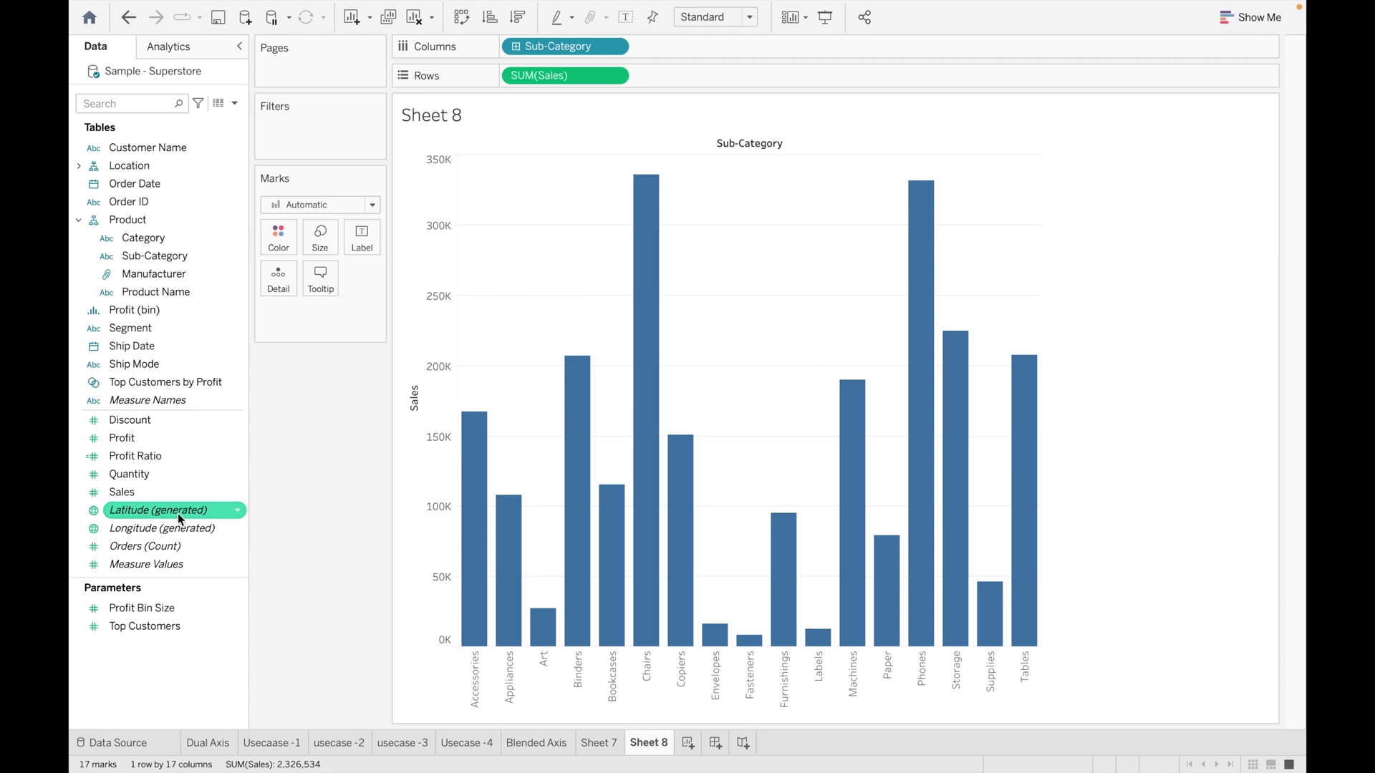
pyautogui.moveTo(148, 440); pyautogui.dragTo(410, 297)
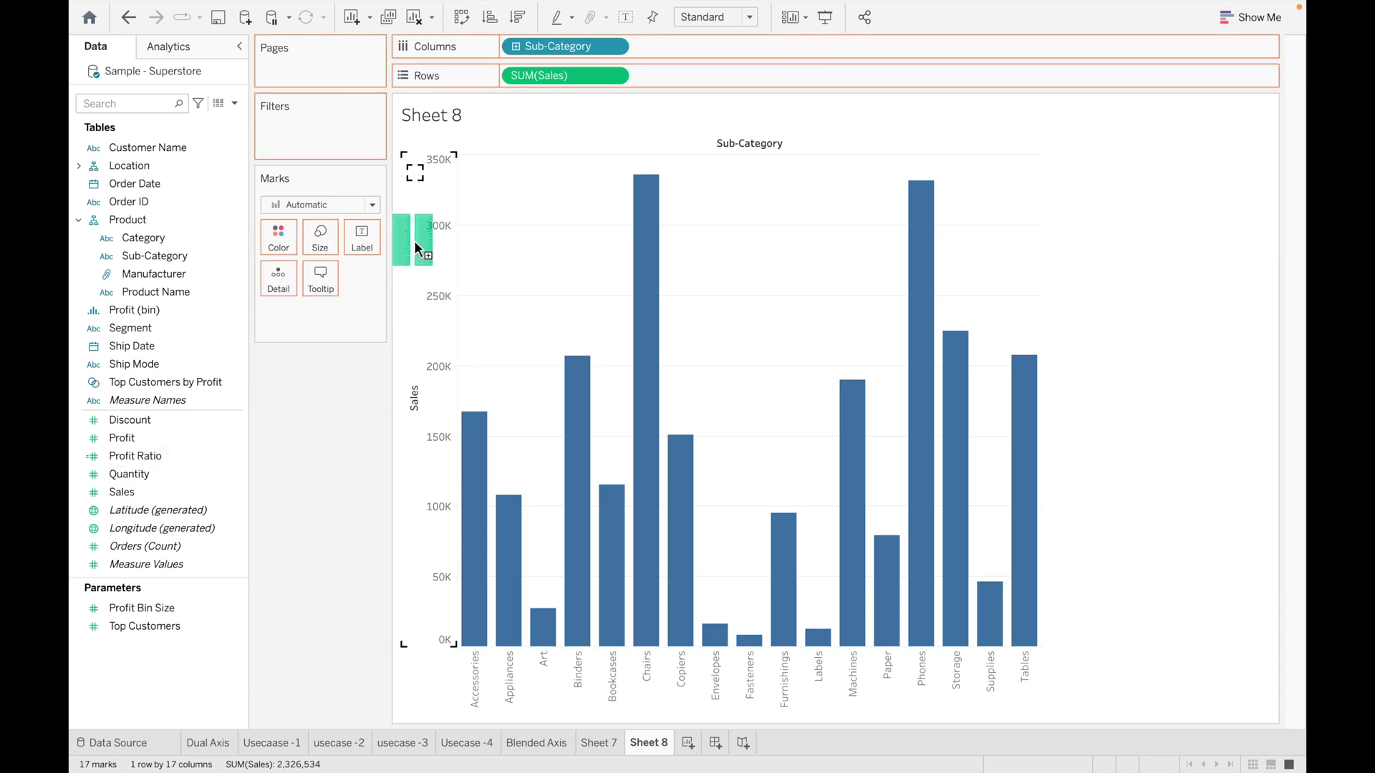
pyautogui.moveTo(415, 240); pyautogui.dragTo(415, 244)
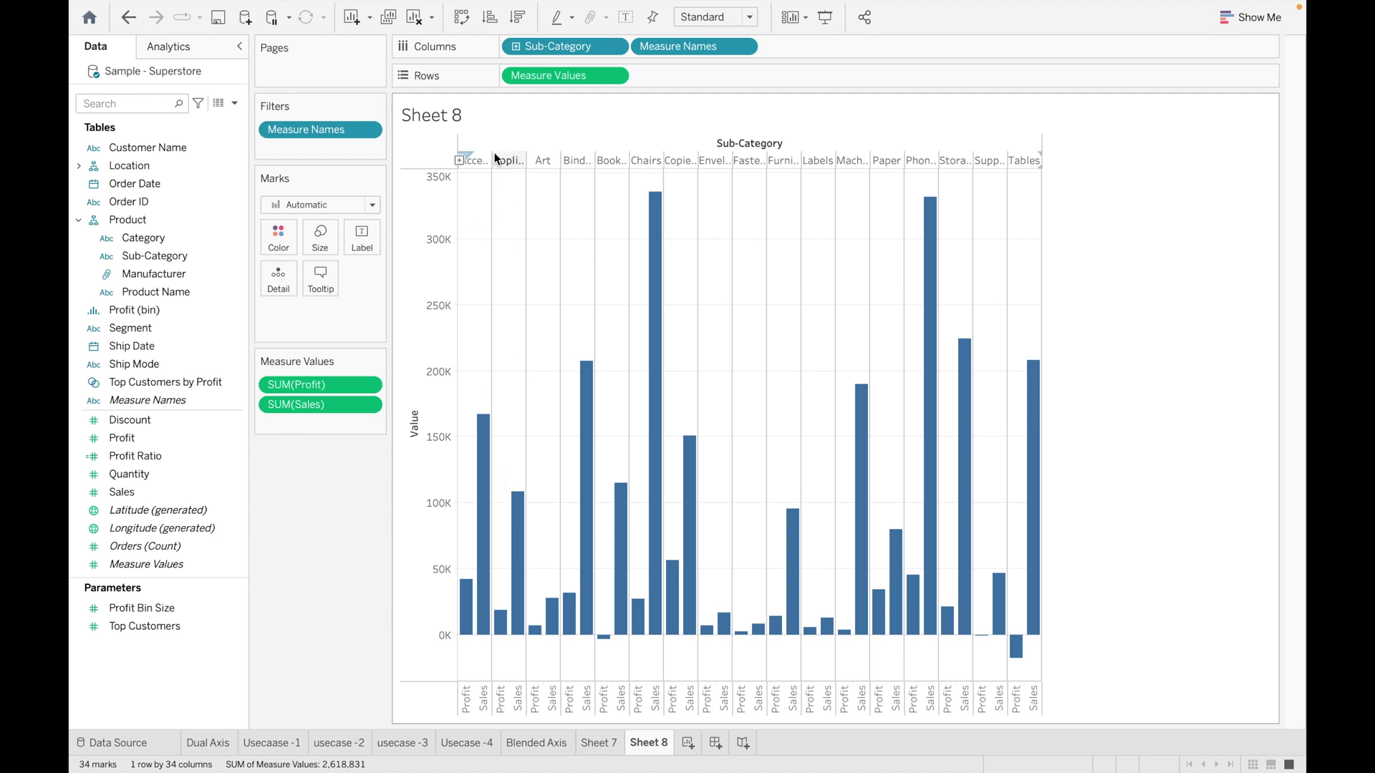
pyautogui.moveTo(479, 415)
# Move Measure Names onto Color so Profit and Sales stack within each Sub-Category bar
pyautogui.moveTo(689, 46); pyautogui.dragTo(281, 241)
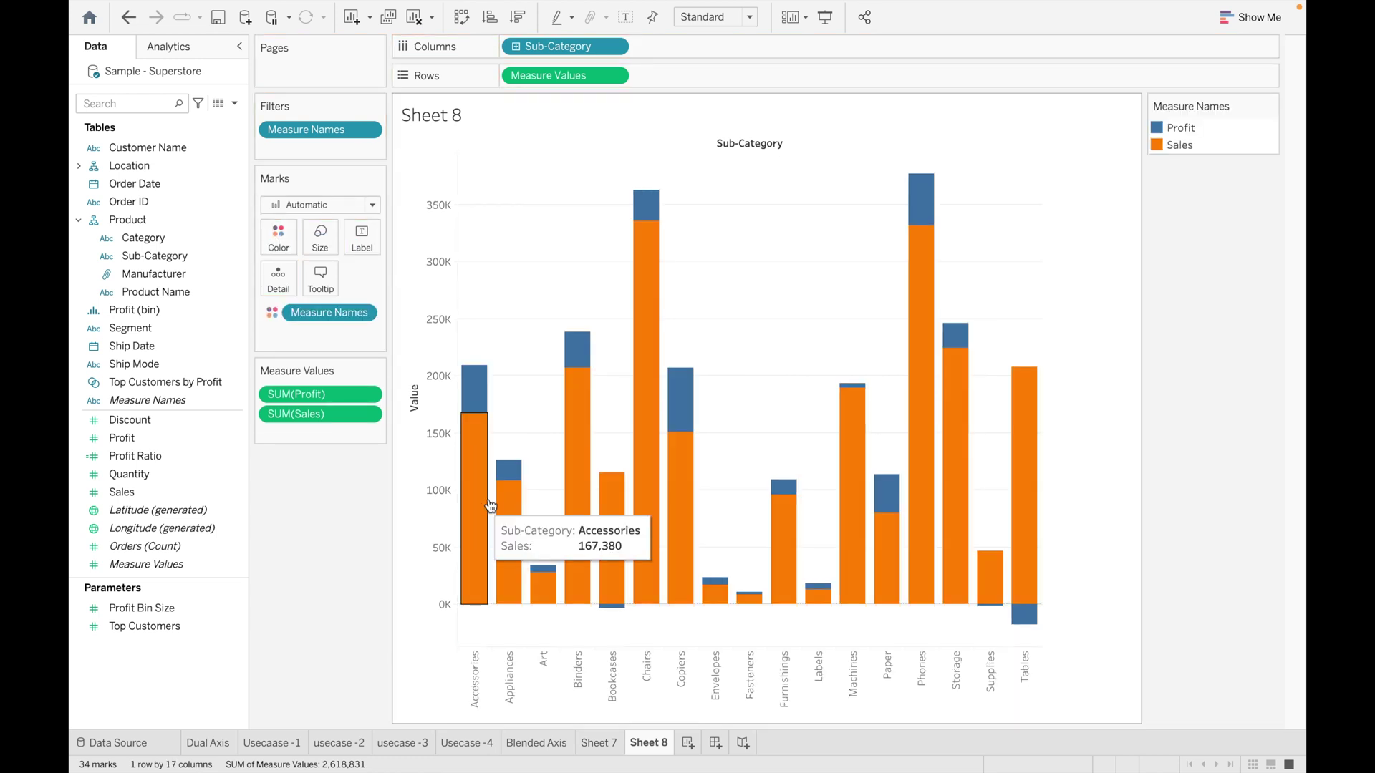
pyautogui.moveTo(592, 459)
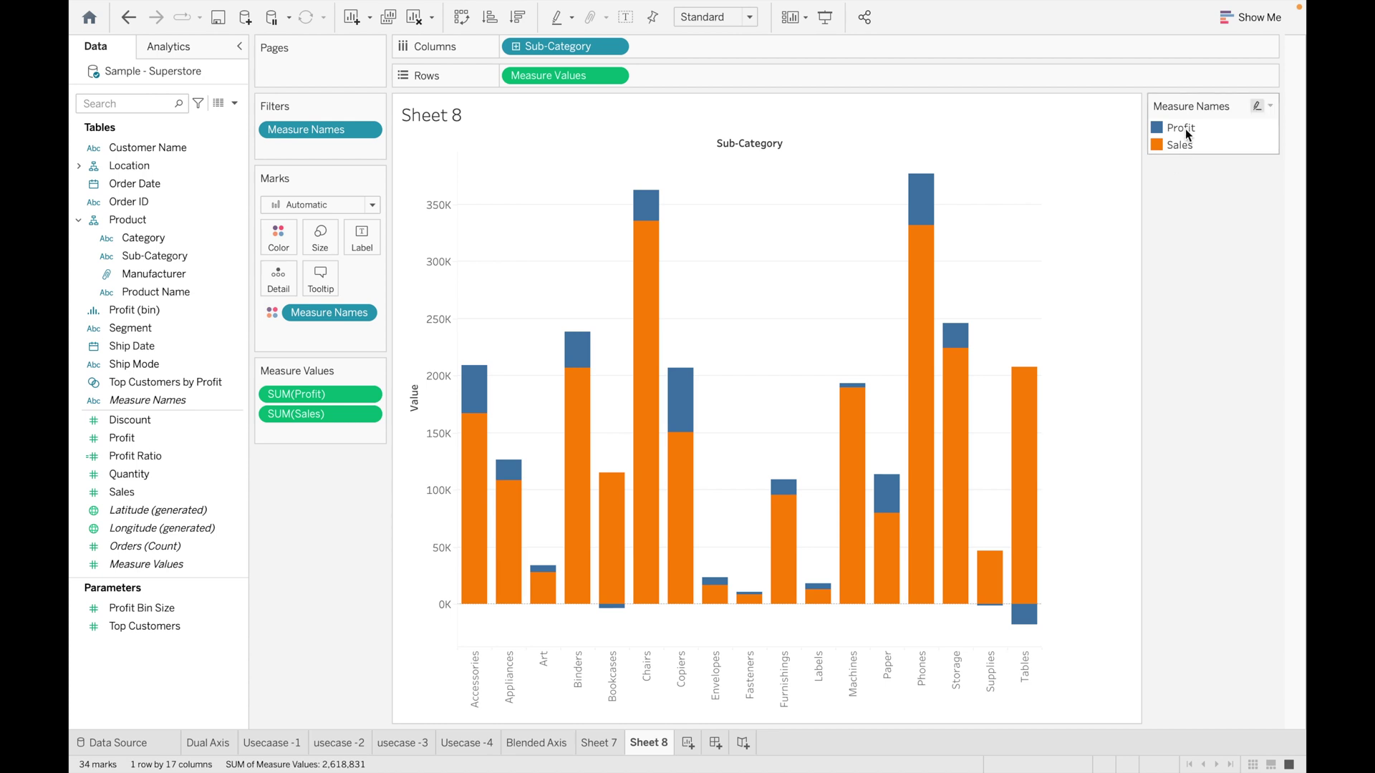
# Turn on Show mark labels for the bars and select Sales in the colour legend
pyautogui.click(362, 243)
pyautogui.click(405, 276)
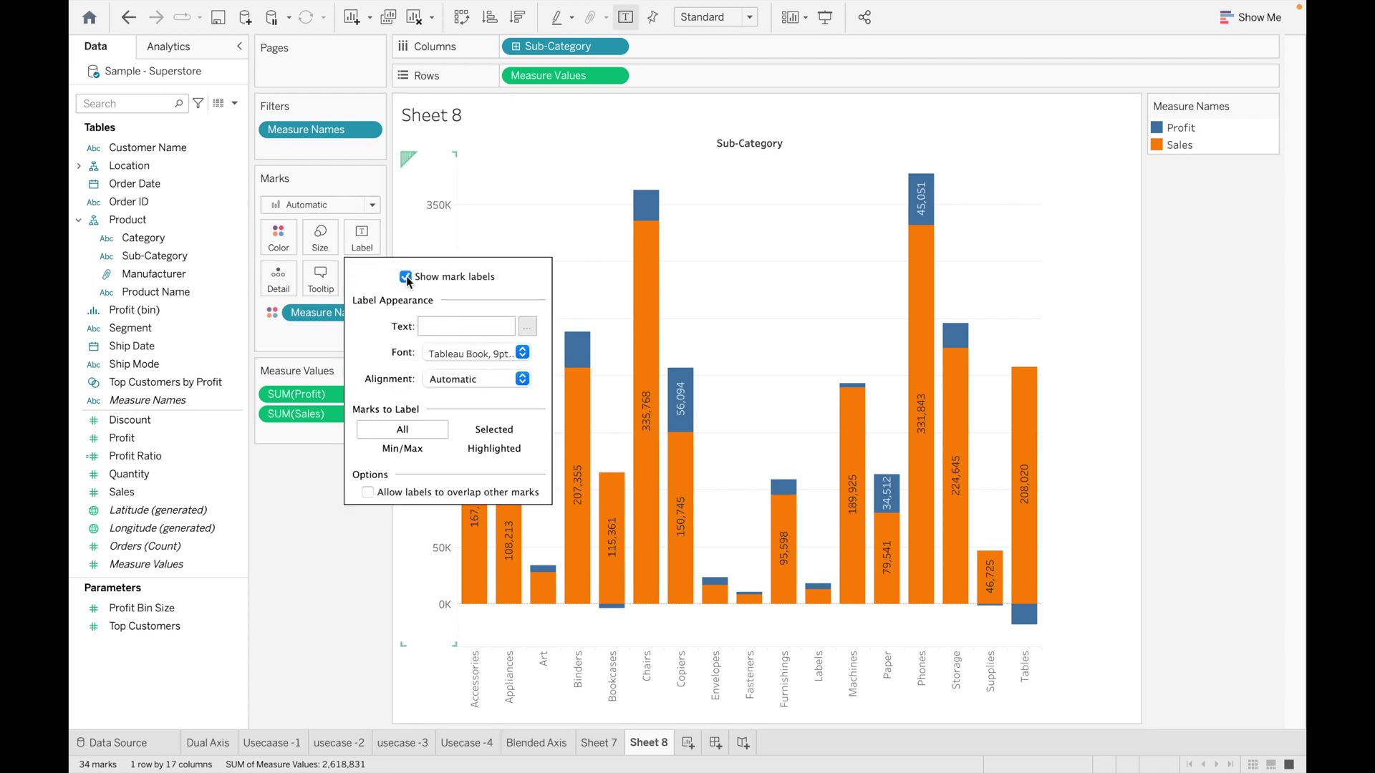
pyautogui.click(315, 581)
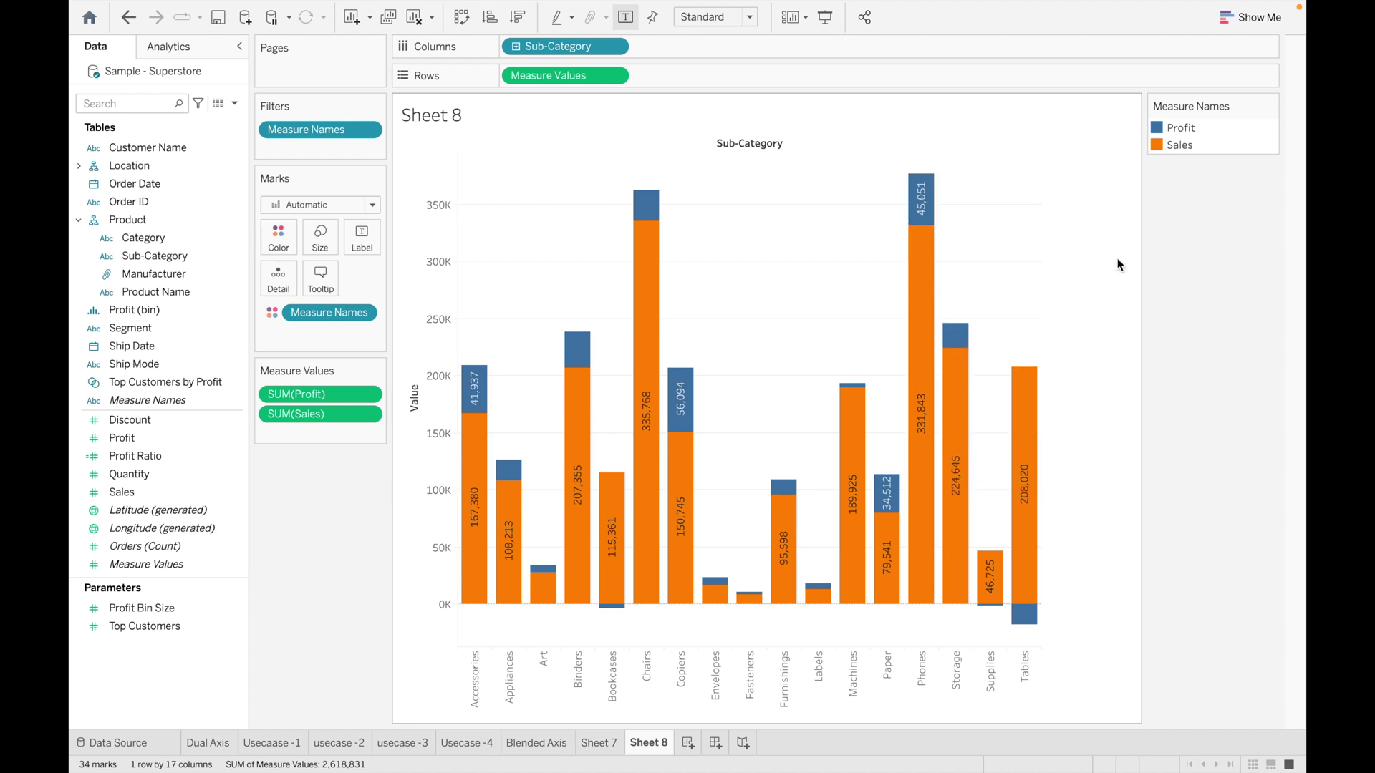
pyautogui.click(1179, 145)
# Drag Sales above Profit in the Measure Names legend and clear the highlight
pyautogui.moveTo(1183, 148); pyautogui.dragTo(1184, 128)
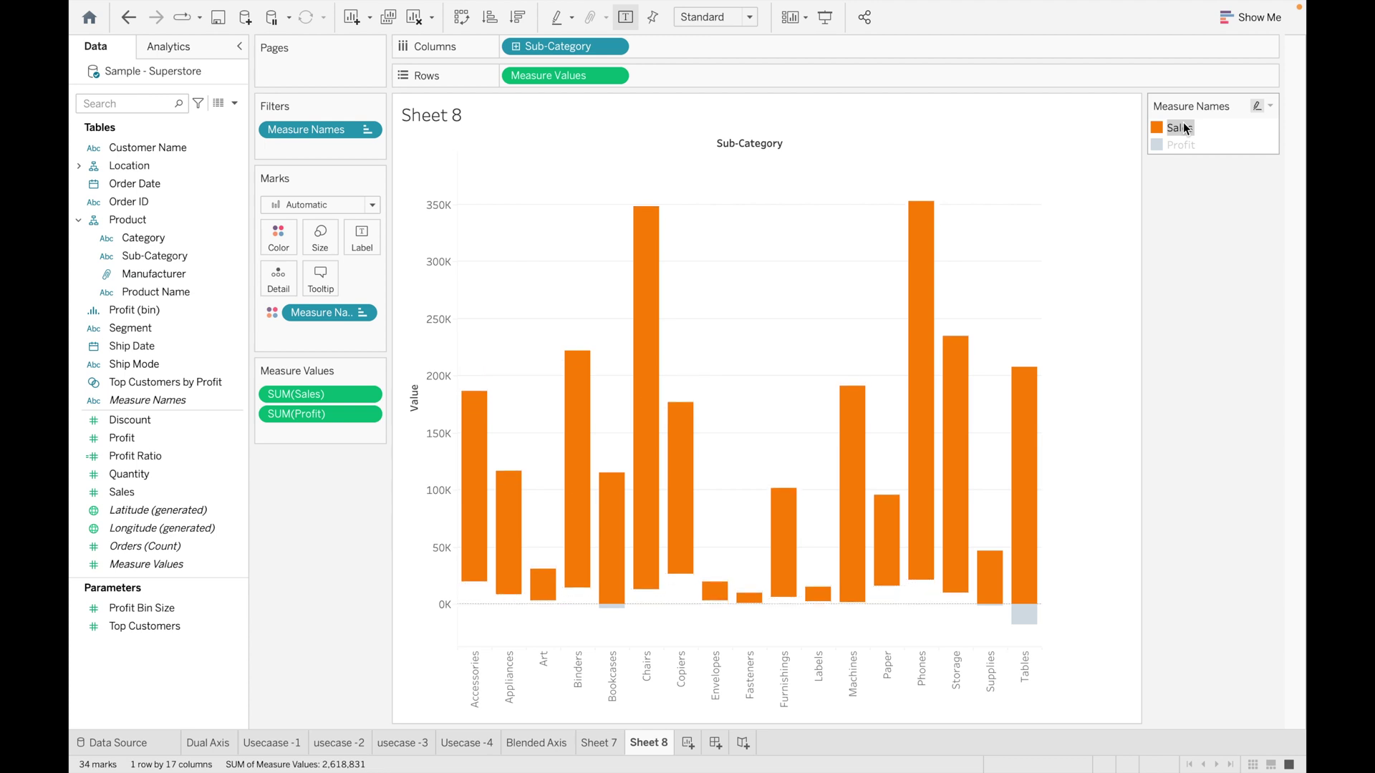
pyautogui.click(1043, 273)
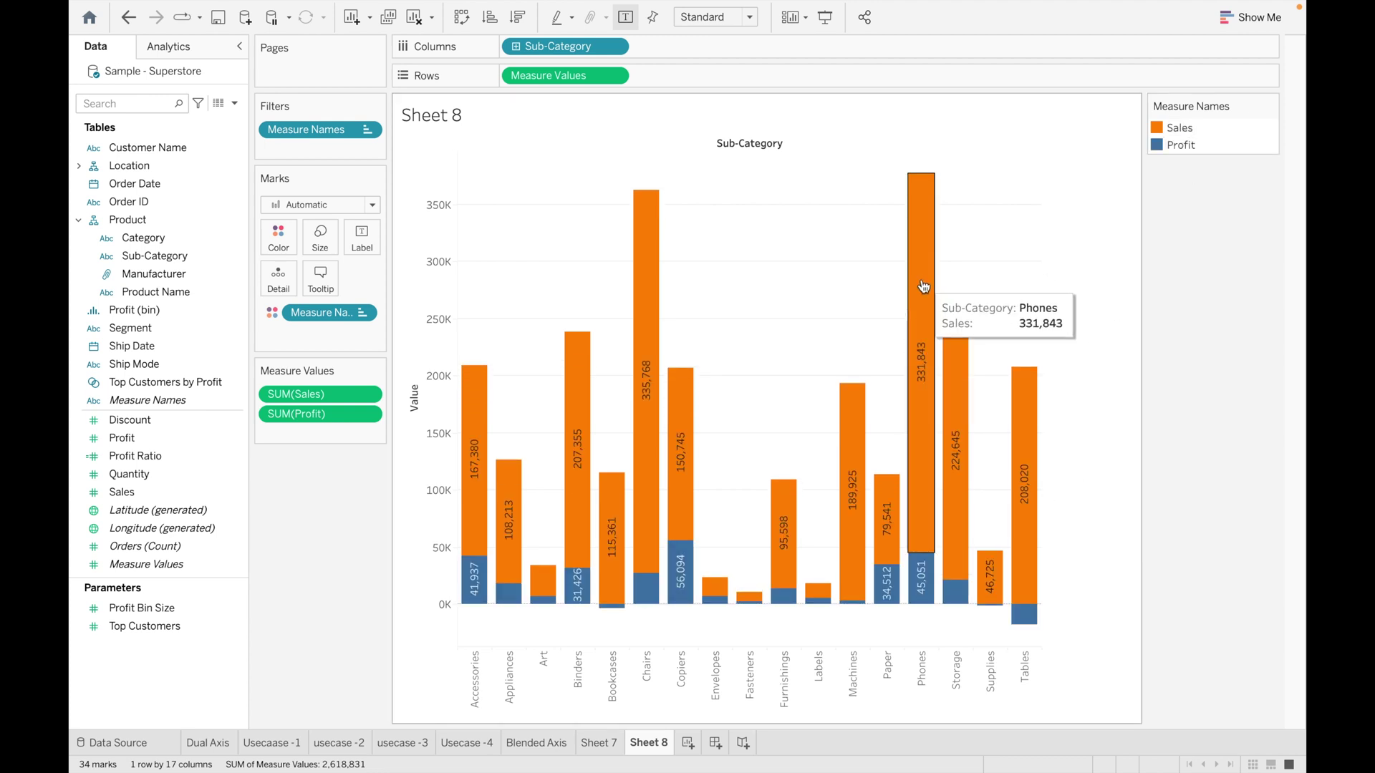